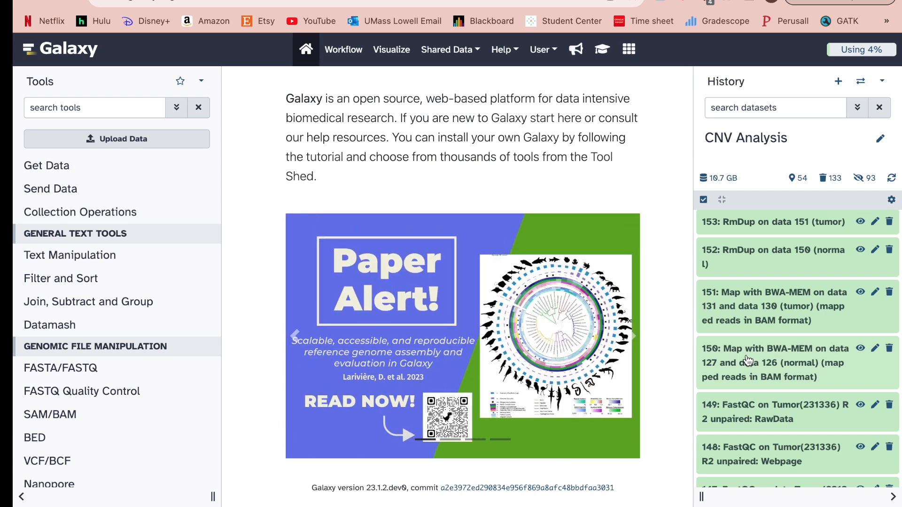
Expand dataset 150 and reload its BWA-MEM settings: built-in hg19 index, paired reads 126 and 127.
click(749, 360)
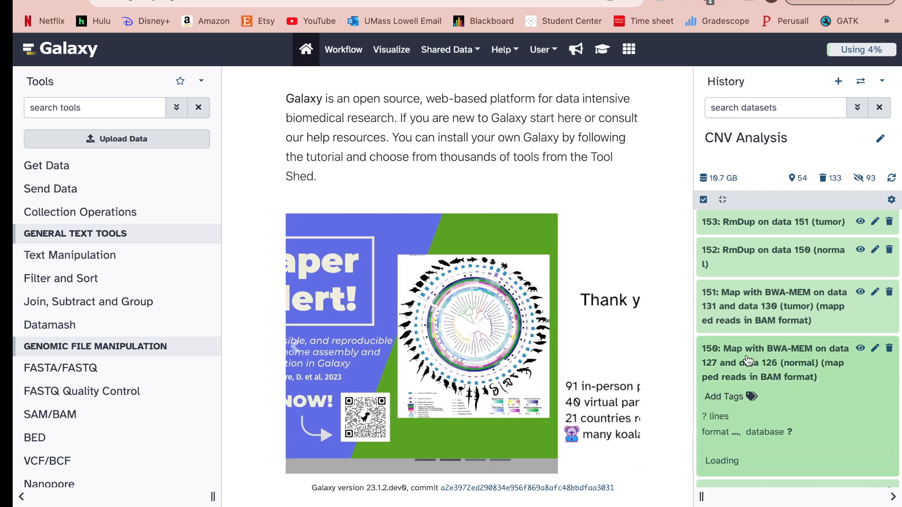
scroll(749, 361, down, 3)
scroll(751, 383, down, 4)
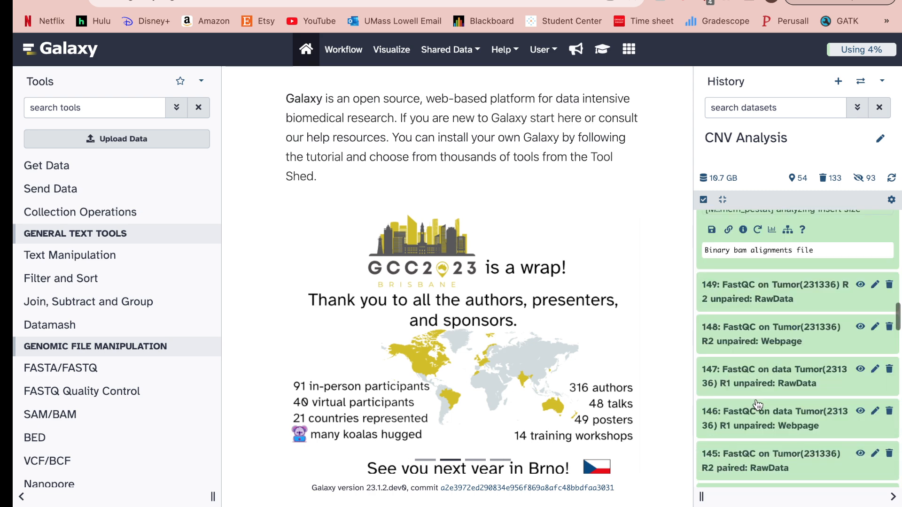
scroll(757, 329, up, 2)
scroll(754, 323, up, 5)
scroll(761, 376, down, 2)
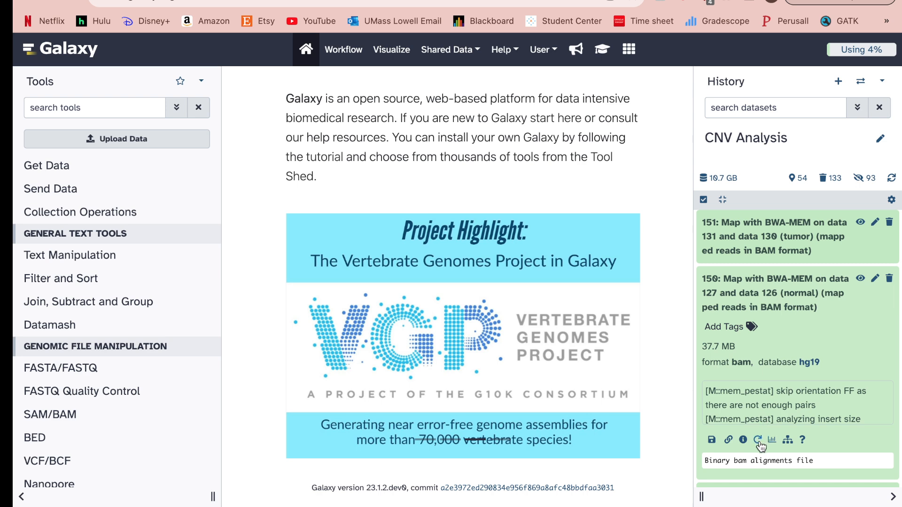
click(758, 441)
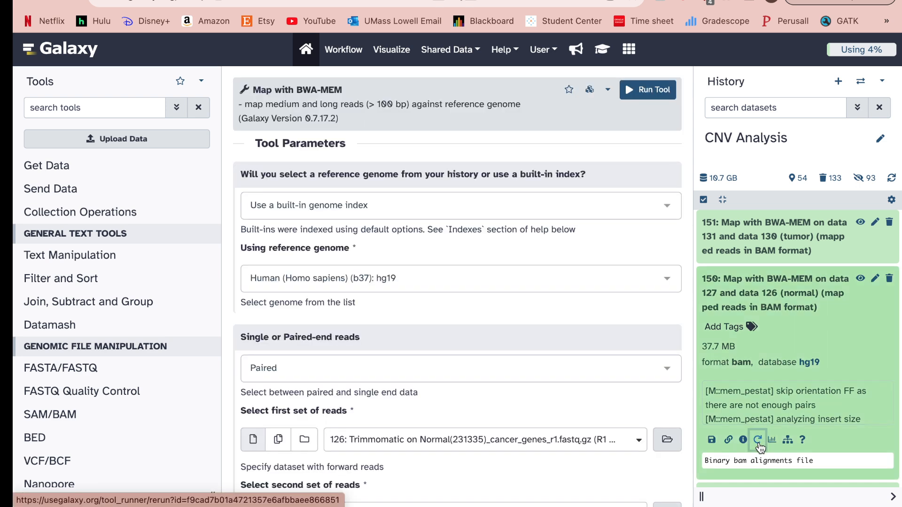
Search the tool list for 'map with bwa', then clear the search.
click(67, 107)
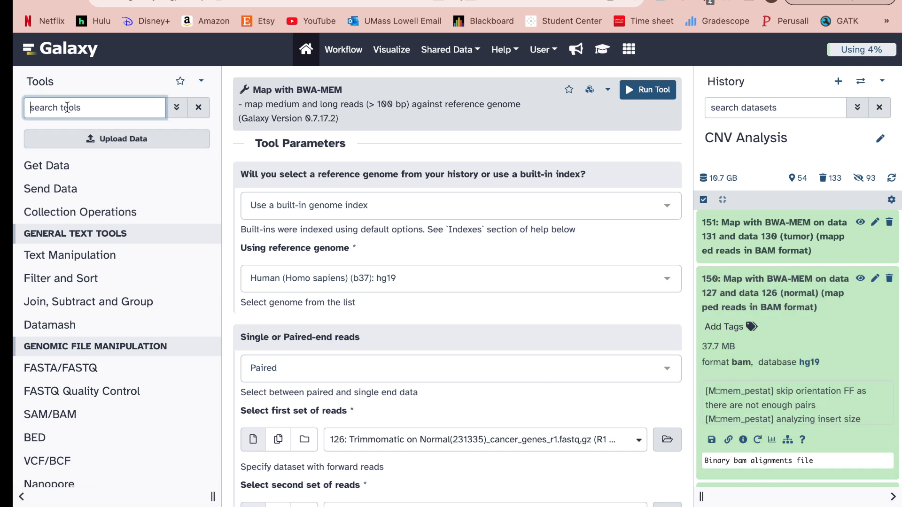
text(map)
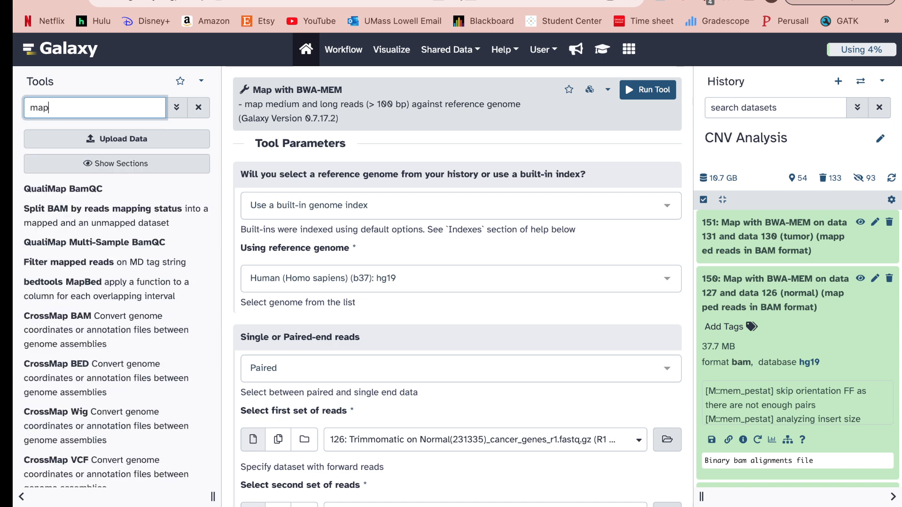
text( with )
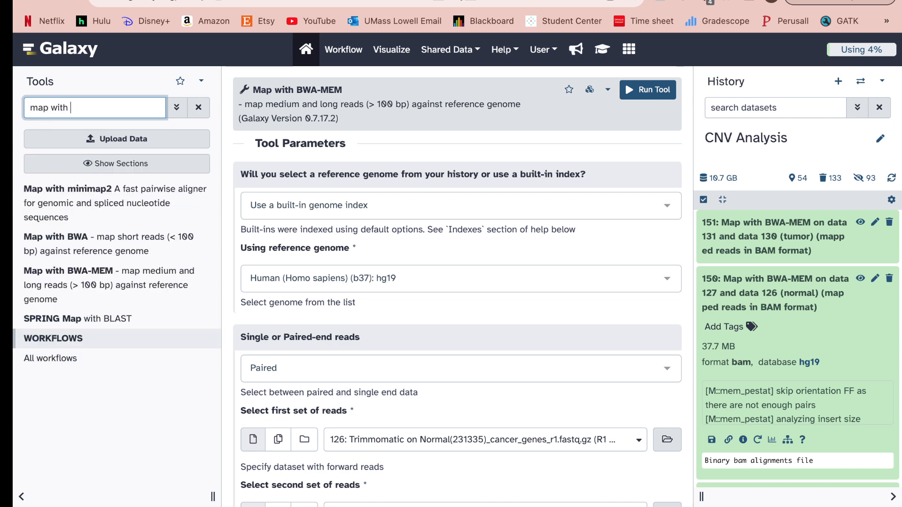
text(bwa)
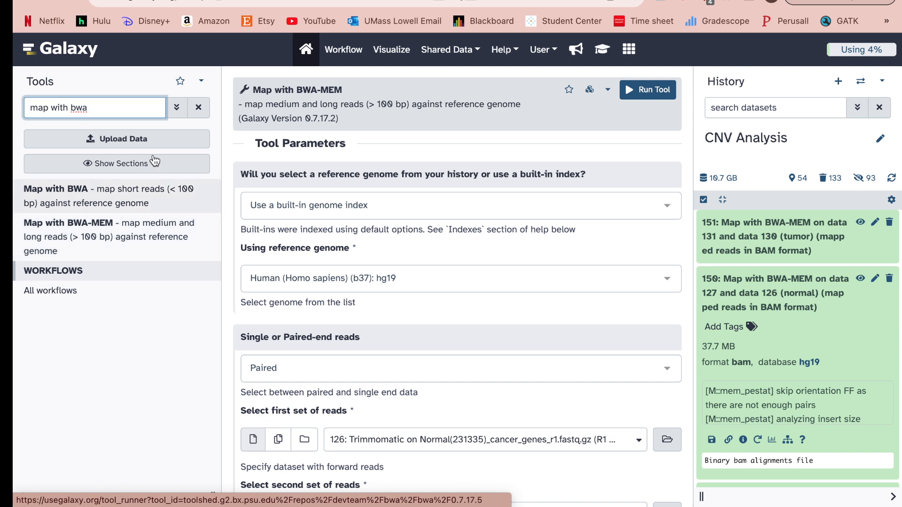
click(199, 108)
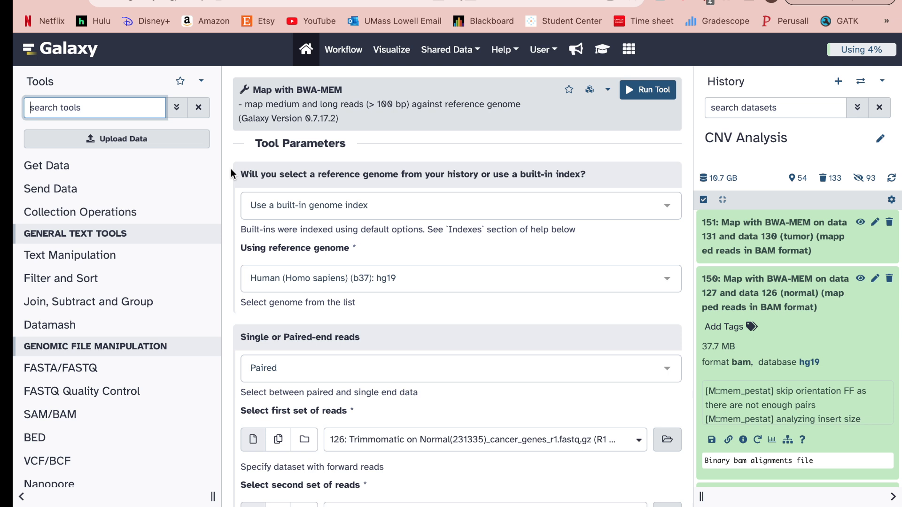
scroll(235, 258, down, 1)
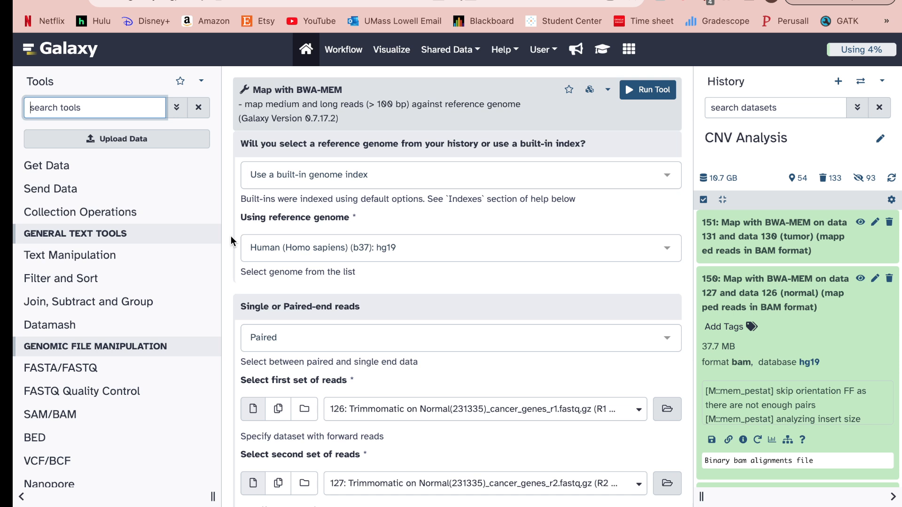
scroll(230, 235, down, 3)
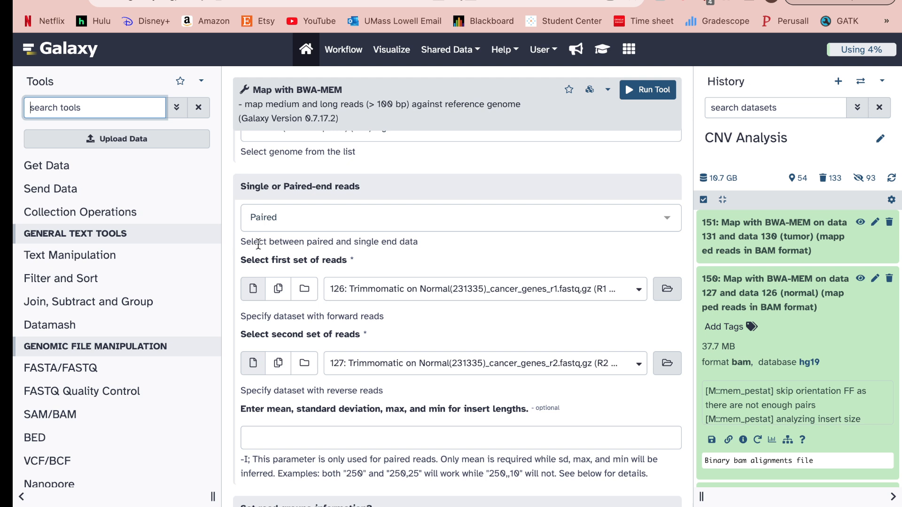
scroll(228, 281, down, 1)
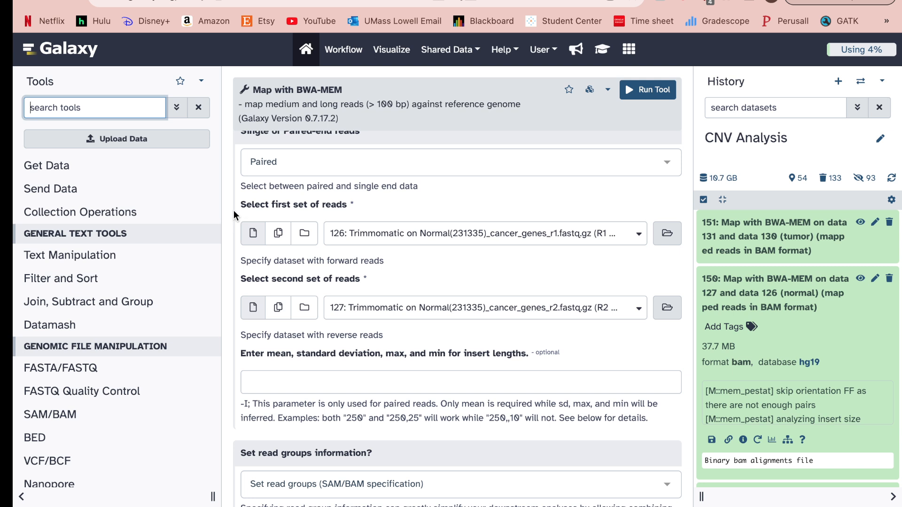
scroll(233, 210, down, 1)
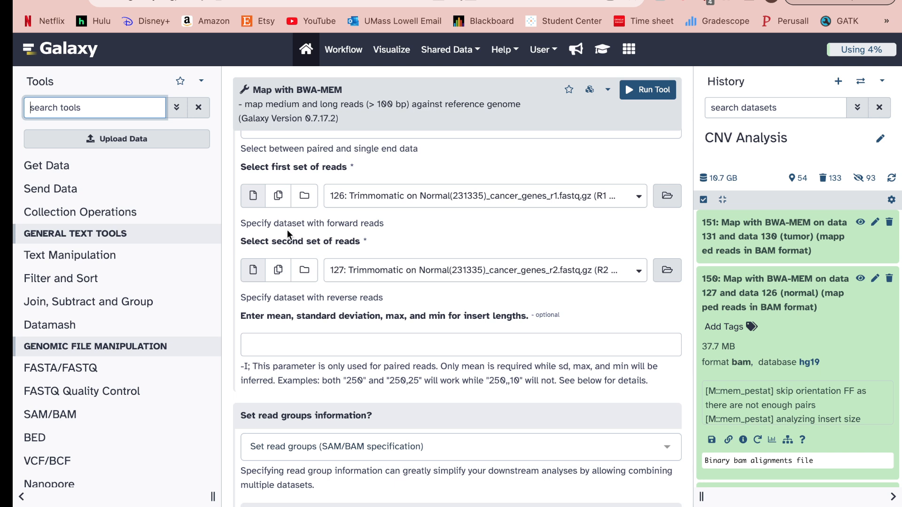
scroll(287, 230, up, 1)
scroll(286, 230, down, 5)
scroll(286, 230, down, 3)
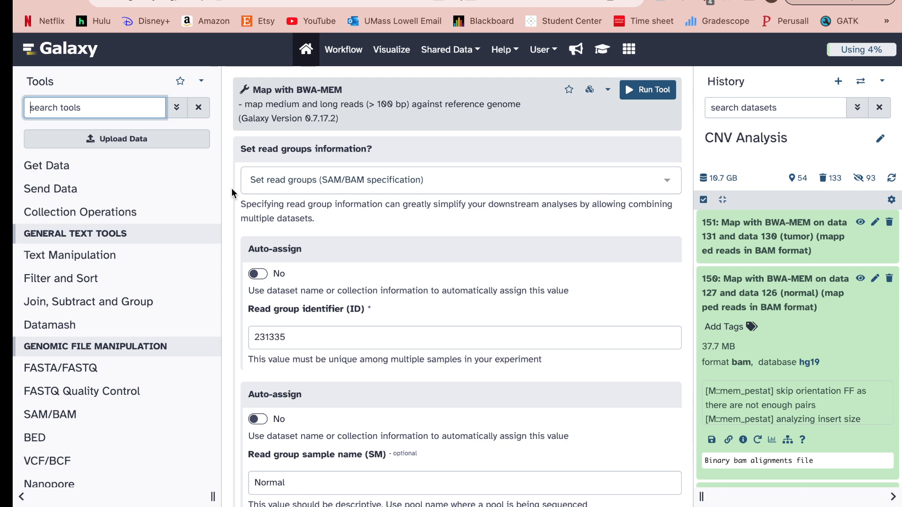
scroll(231, 188, down, 5)
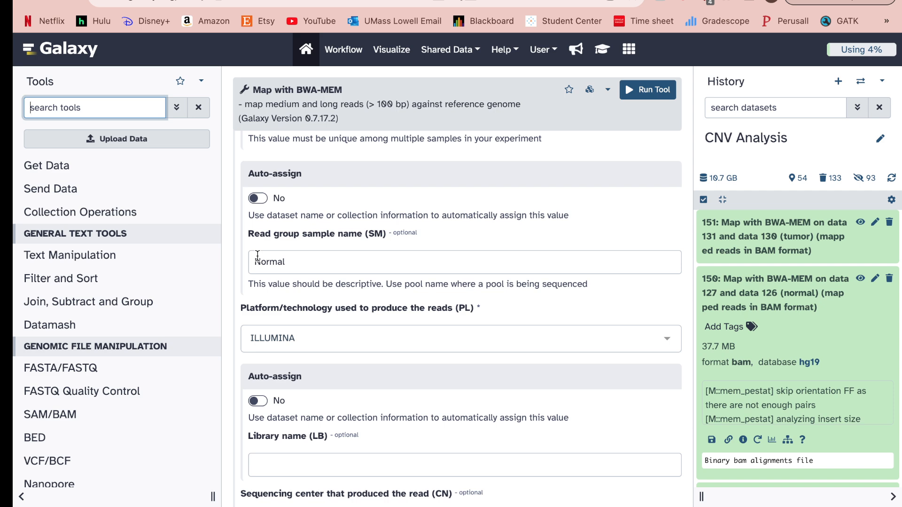
scroll(257, 255, down, 2)
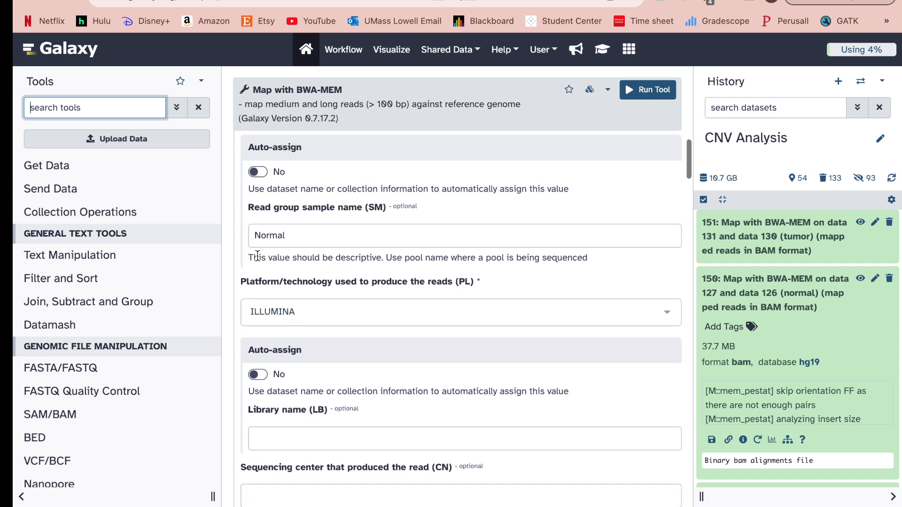
scroll(260, 253, up, 8)
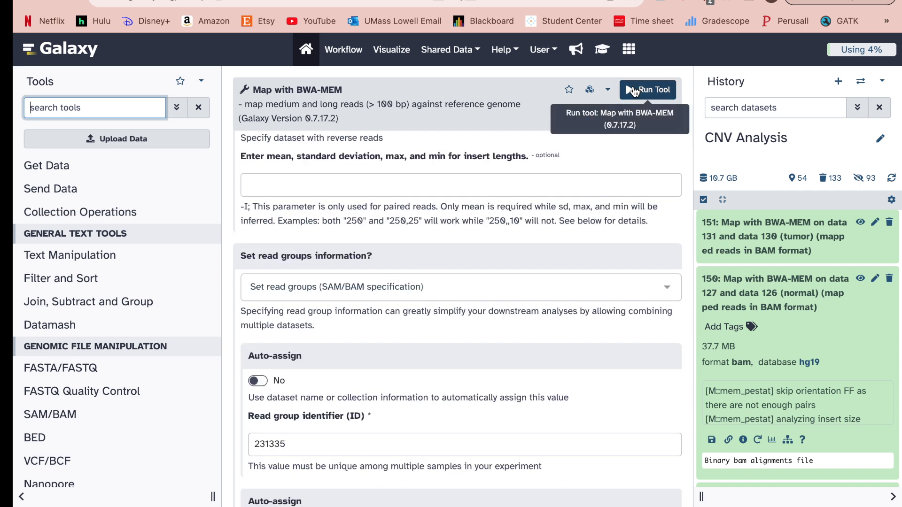
scroll(564, 209, up, 7)
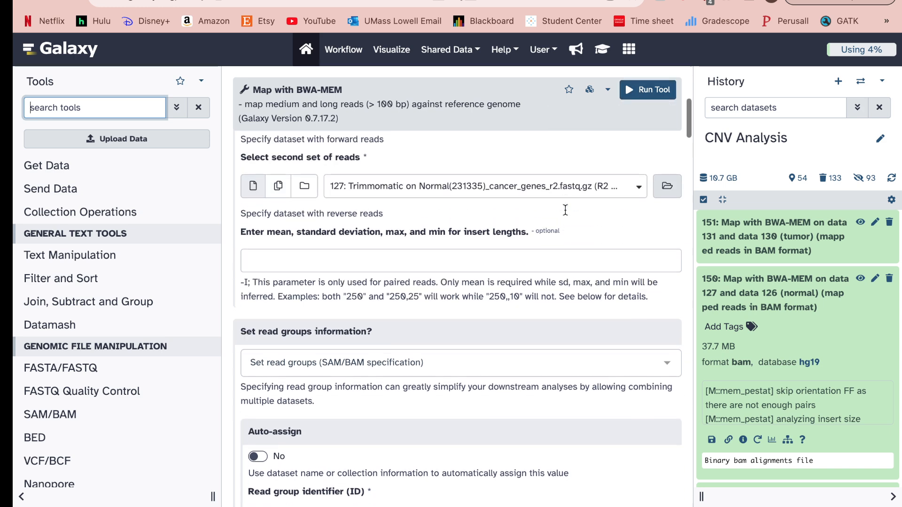
scroll(565, 210, up, 3)
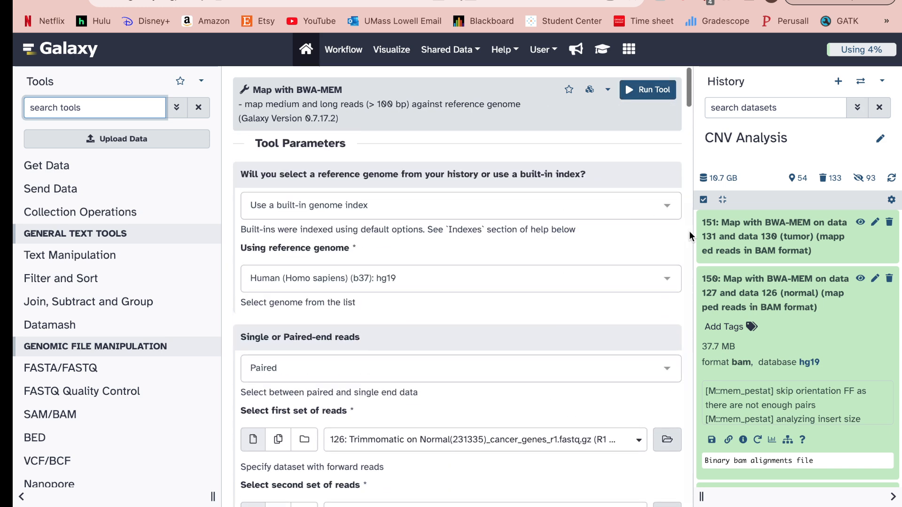
Collapse dataset 150, expand dataset 152 and reload its RmDup settings.
click(746, 292)
scroll(747, 260, up, 1)
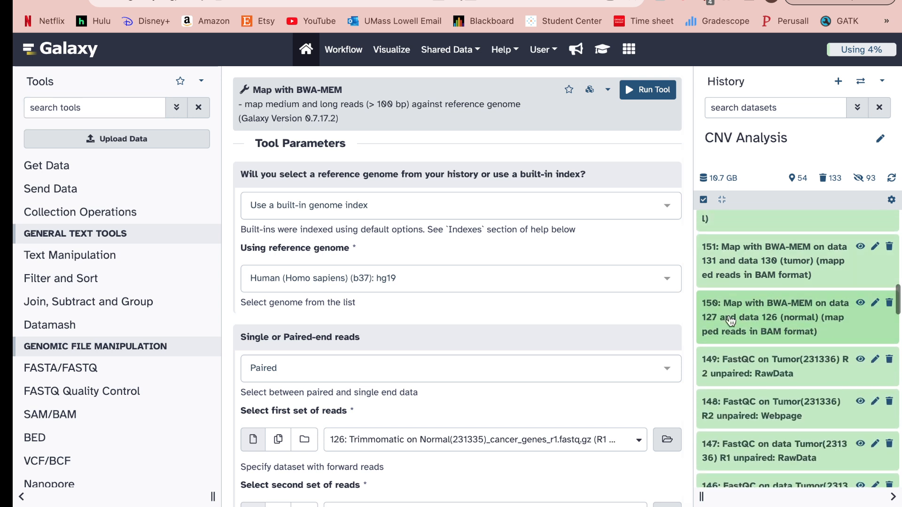
scroll(765, 256, up, 2)
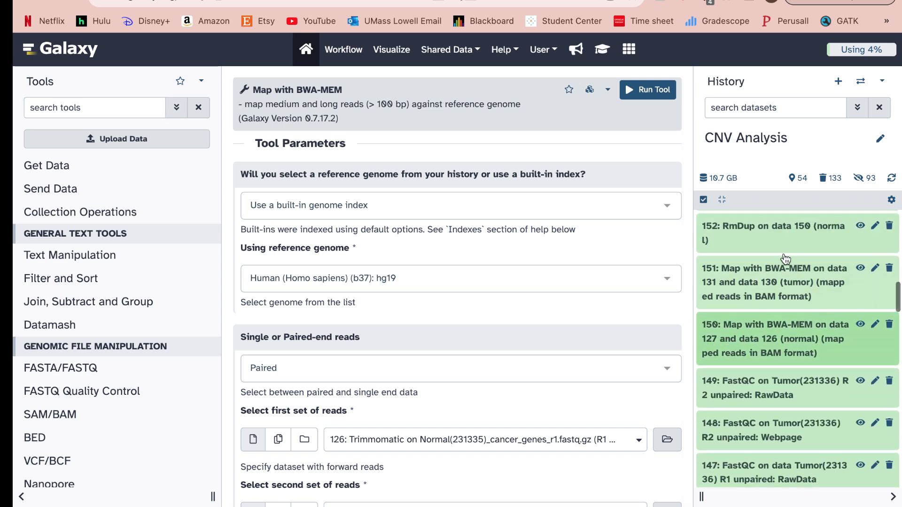
click(775, 267)
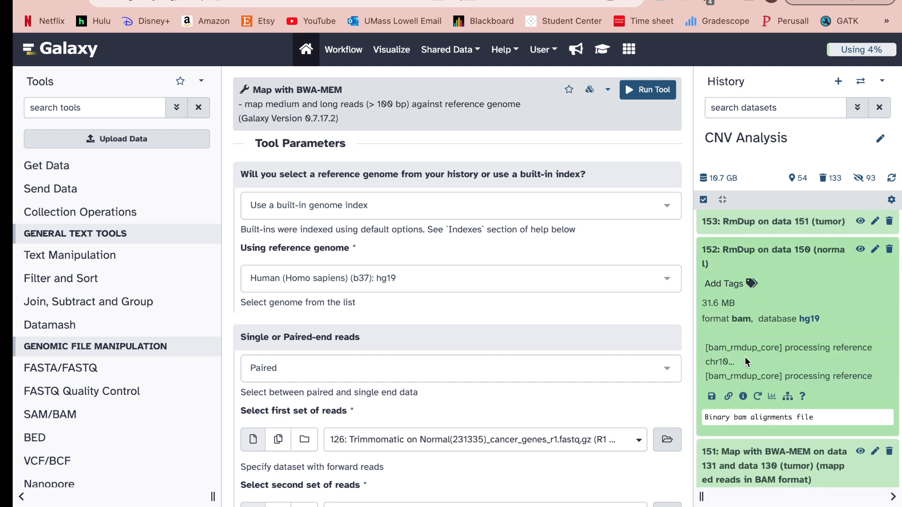
click(758, 396)
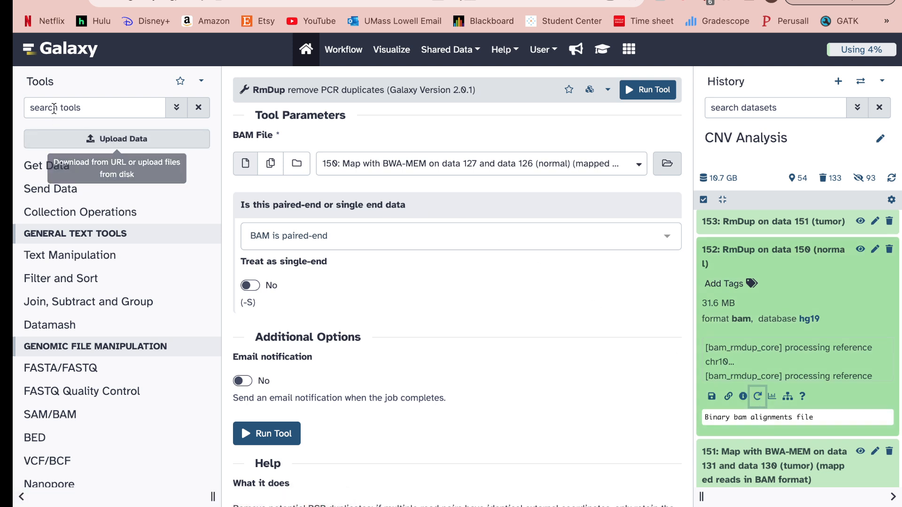
Search the tool list for 'rmdup'.
click(54, 108)
text(rmdup)
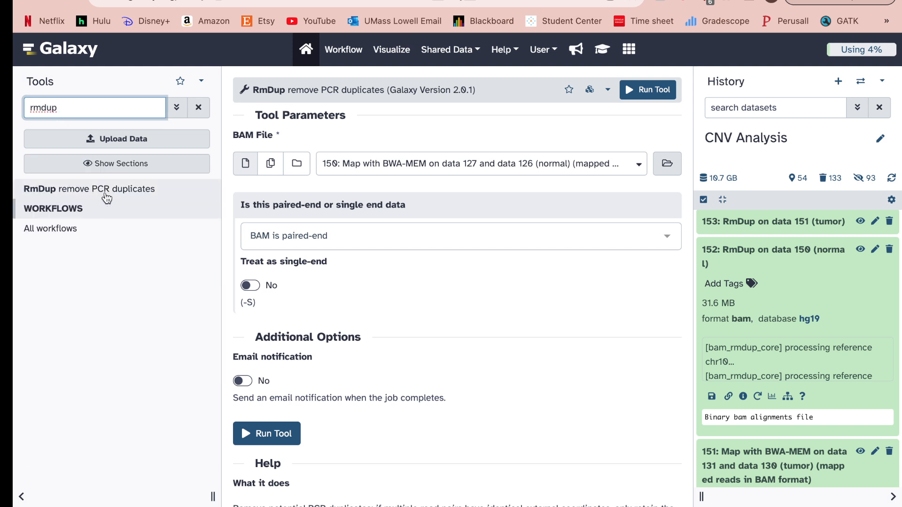
scroll(328, 263, down, 1)
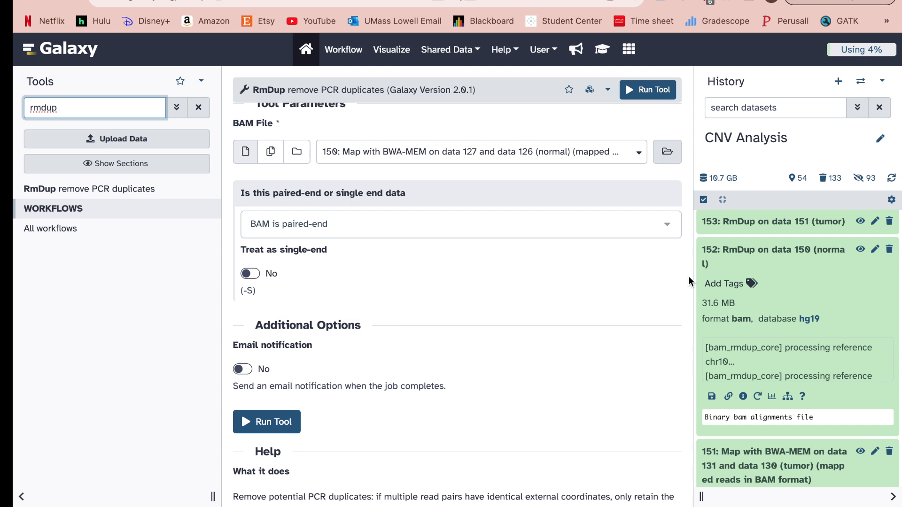
Collapse dataset 152, expand dataset 154 and reload its BamLeftAlign settings.
click(751, 254)
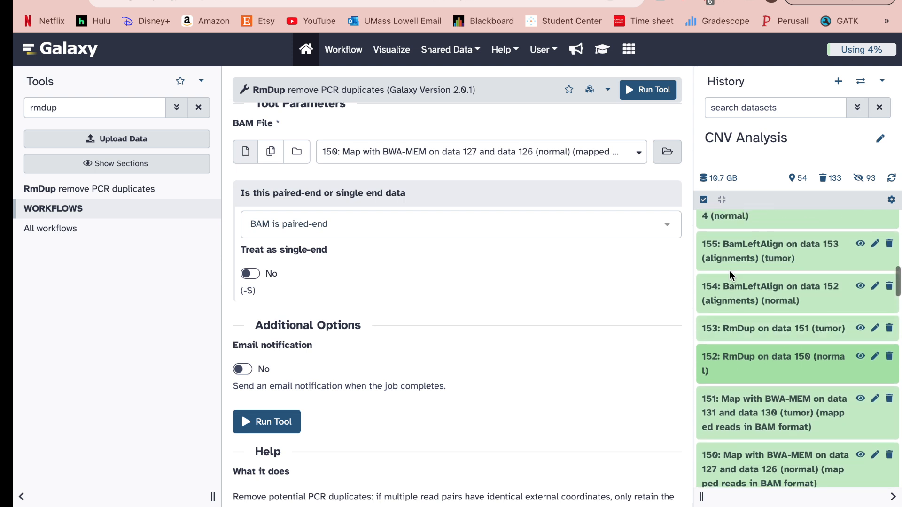
click(735, 293)
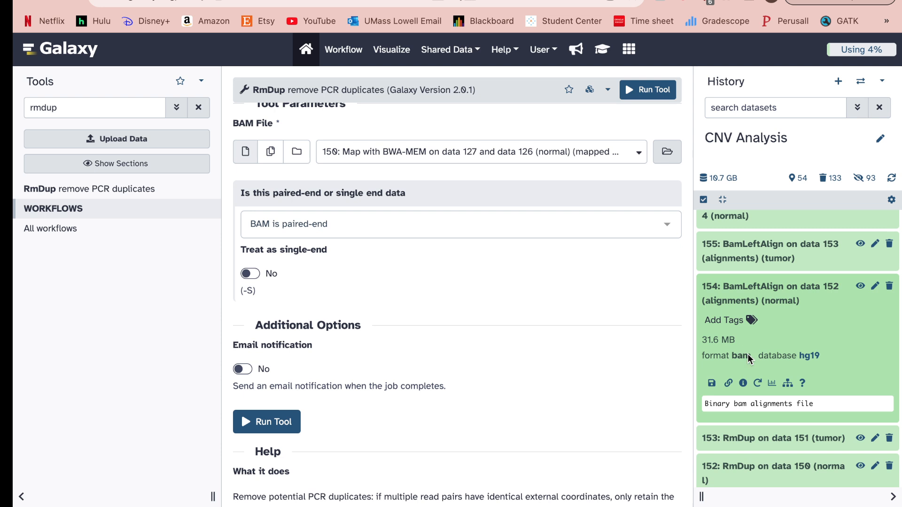
click(757, 383)
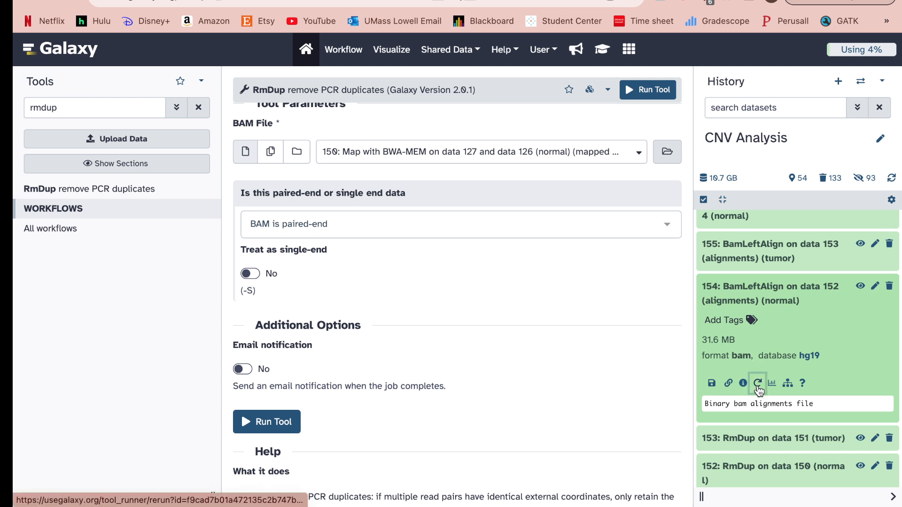
Replace the tool search with 'bamleft'.
click(115, 109)
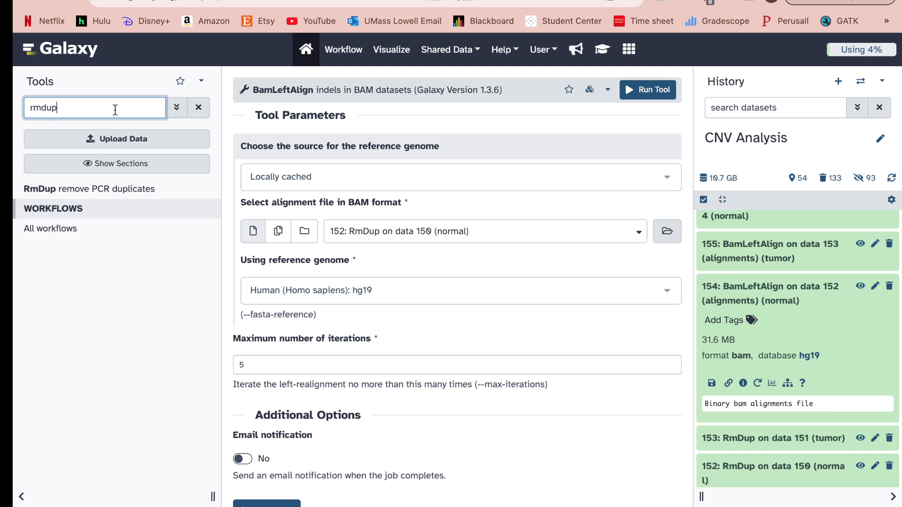
key(BackSpace)
key(BackSpace)
key(BackSpace)
key(BackSpace)
key(BackSpace)
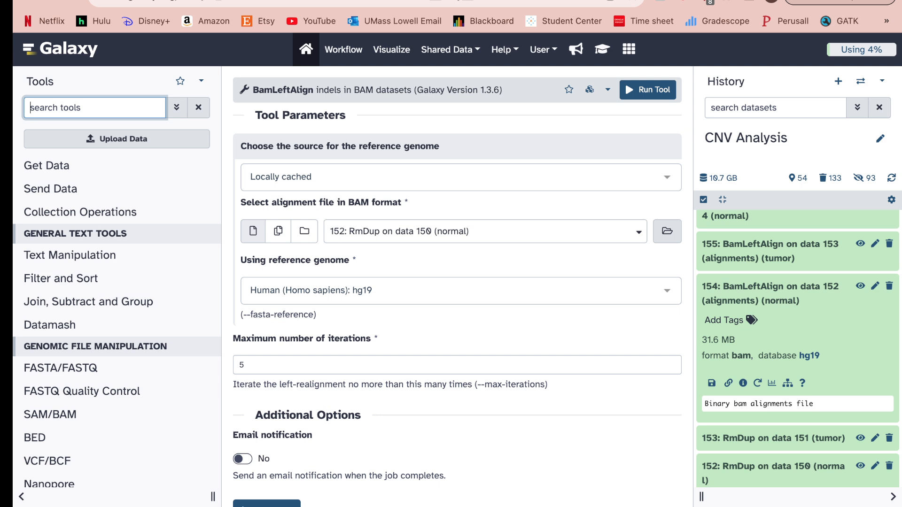
text(bam)
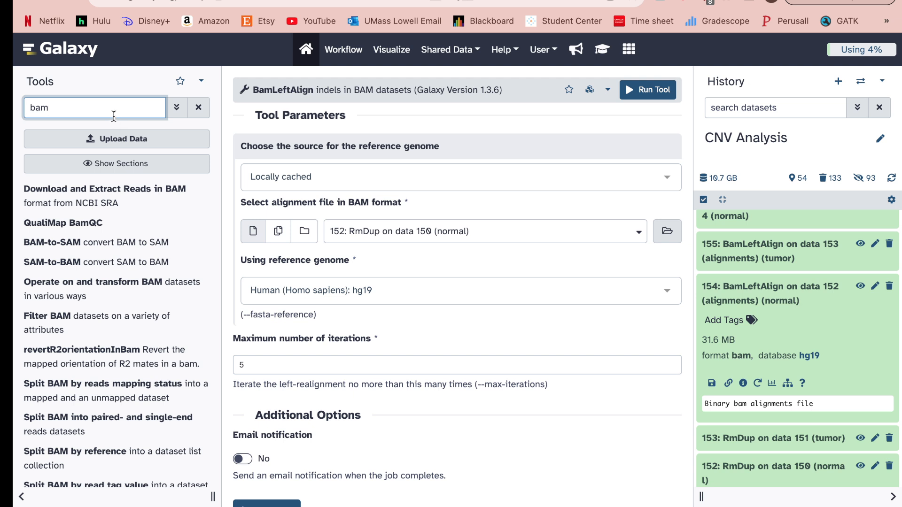
text(left)
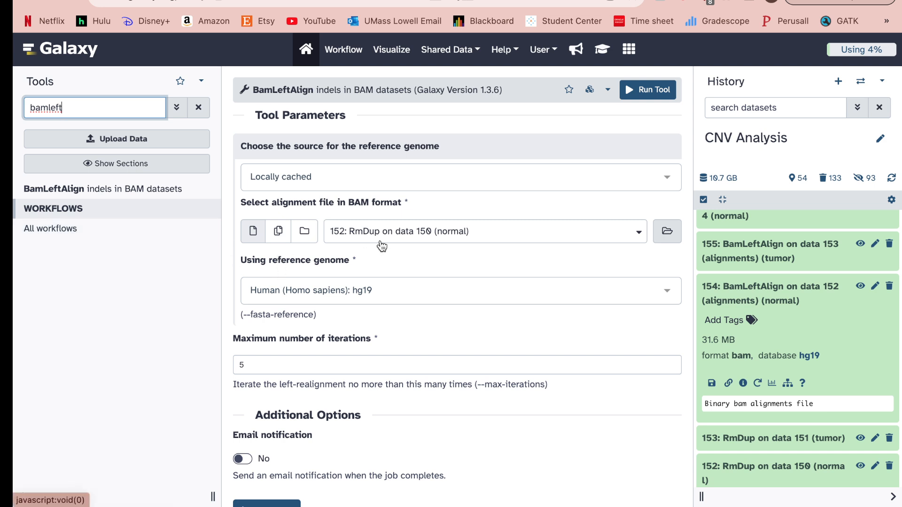
Review the BamLeftAlign settings (input 152, hg19, 5 iterations), then collapse dataset 154.
scroll(382, 246, down, 1)
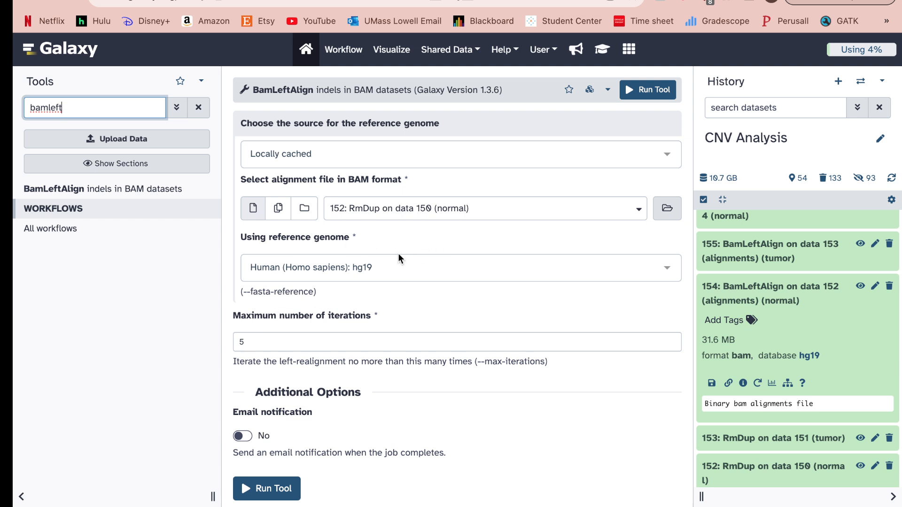
scroll(270, 291, down, 1)
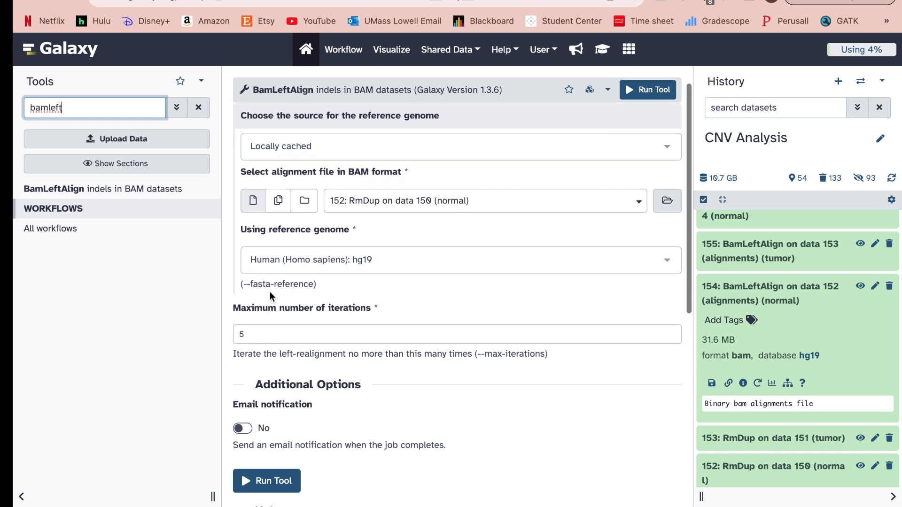
scroll(270, 293, down, 1)
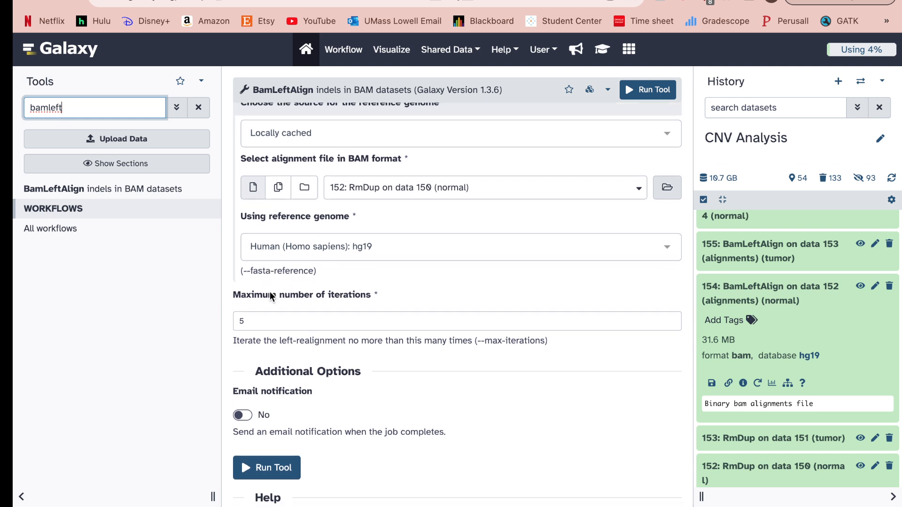
scroll(339, 265, up, 3)
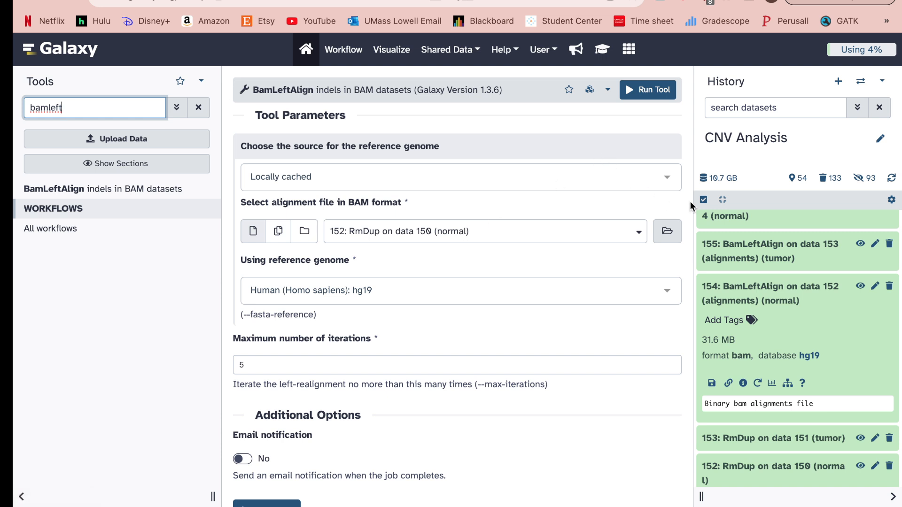
click(747, 295)
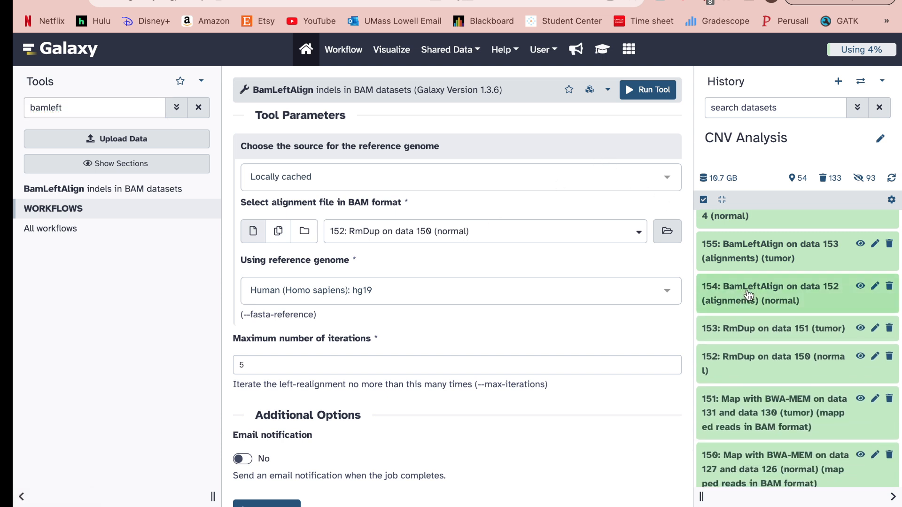
scroll(748, 295, up, 3)
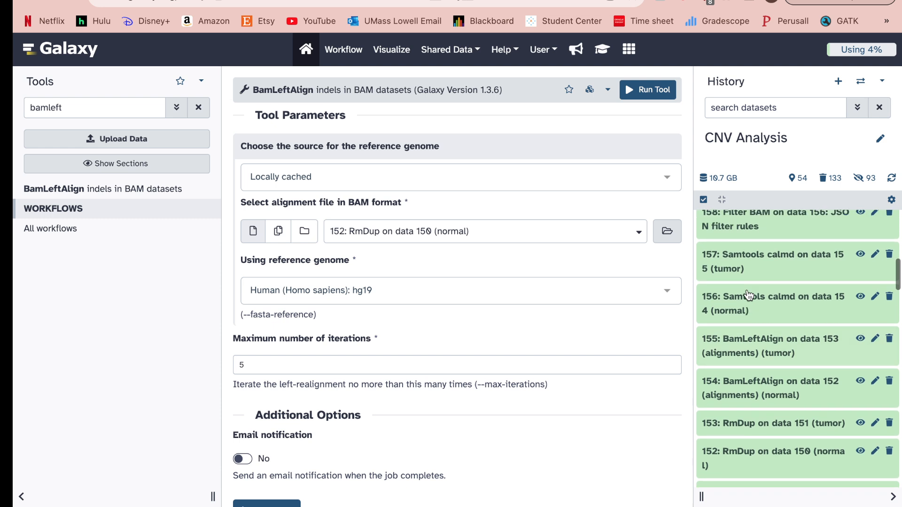
Expand dataset 156, the 31.9 MB calmd BAM, and reload its Samtools calmd settings.
click(750, 297)
scroll(756, 308, down, 1)
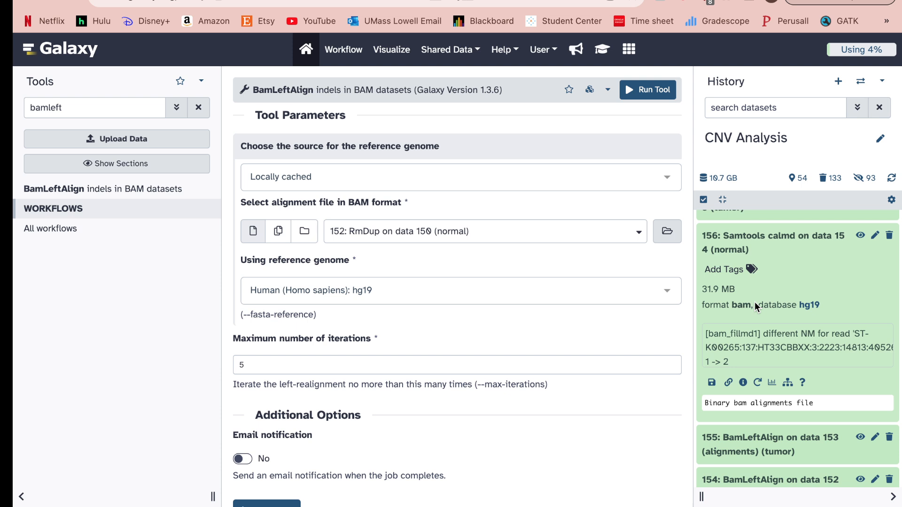
click(757, 383)
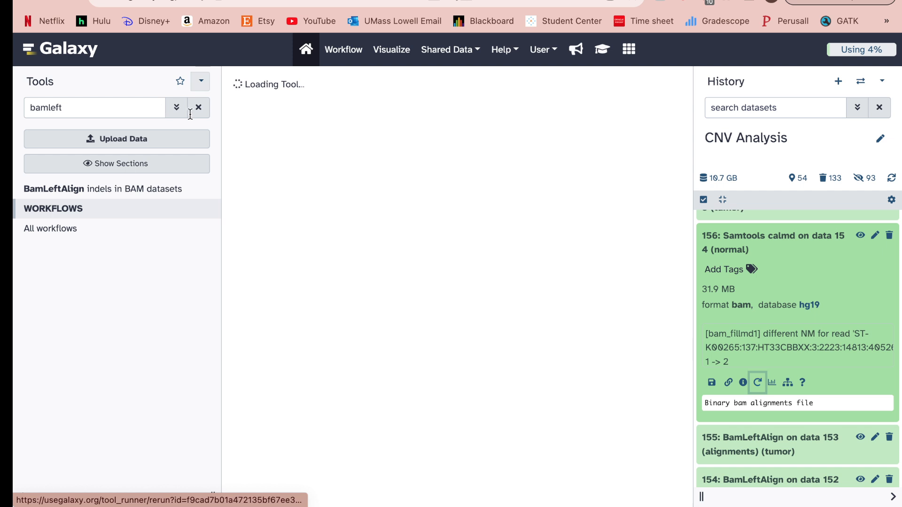
Clear the tool search and review calmd settings: input 154, BAQ off, coefficient 50.
click(201, 109)
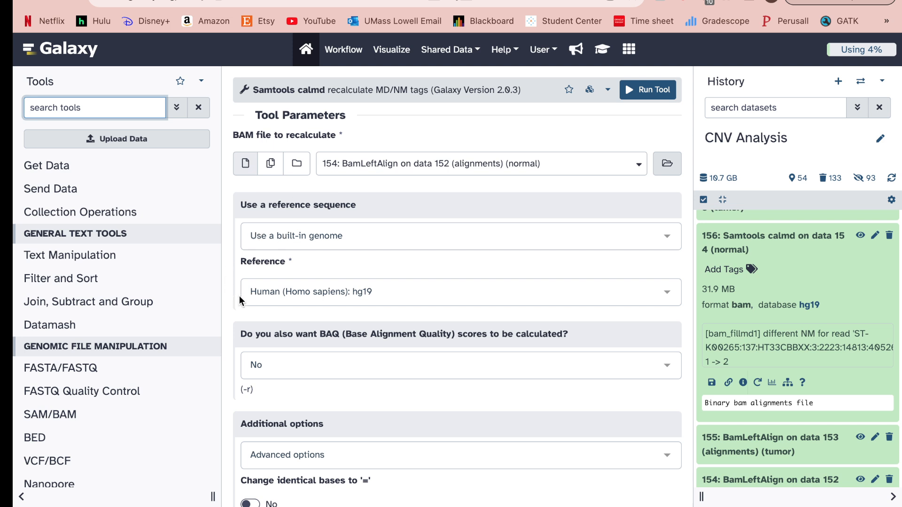
scroll(239, 295, down, 5)
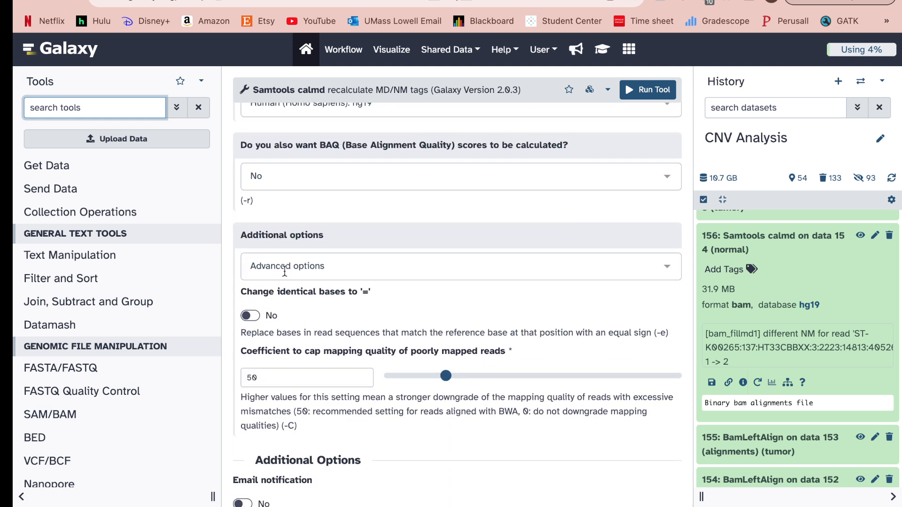
scroll(284, 272, down, 2)
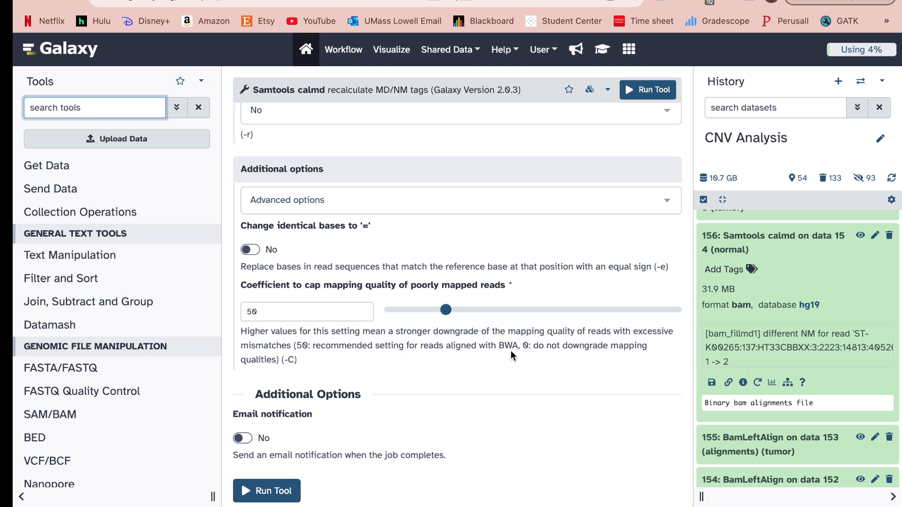
scroll(780, 316, down, 10)
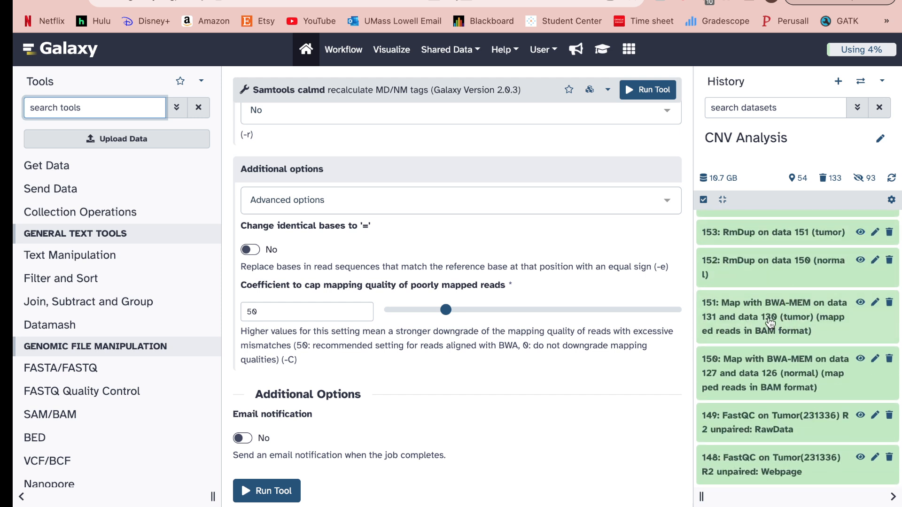
Collapse dataset 156, expand Filter BAM dataset 158 and reload its settings.
scroll(785, 313, up, 8)
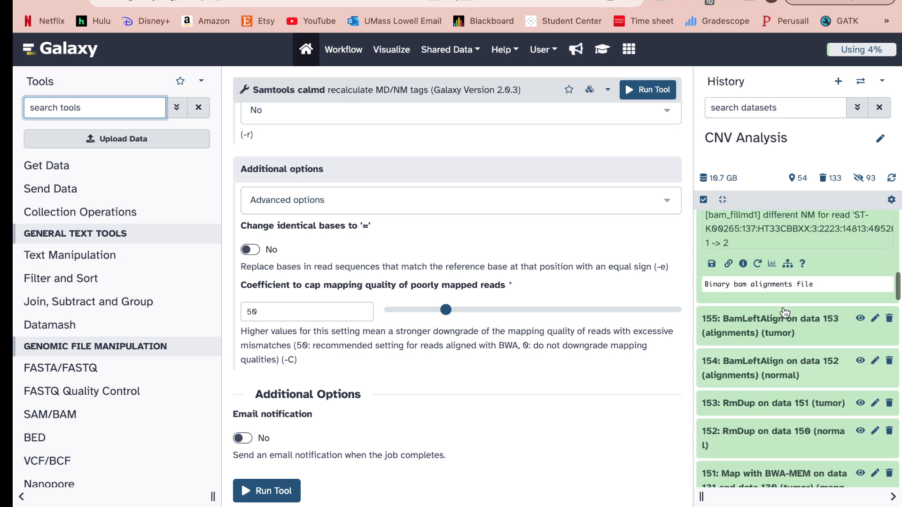
scroll(784, 315, up, 6)
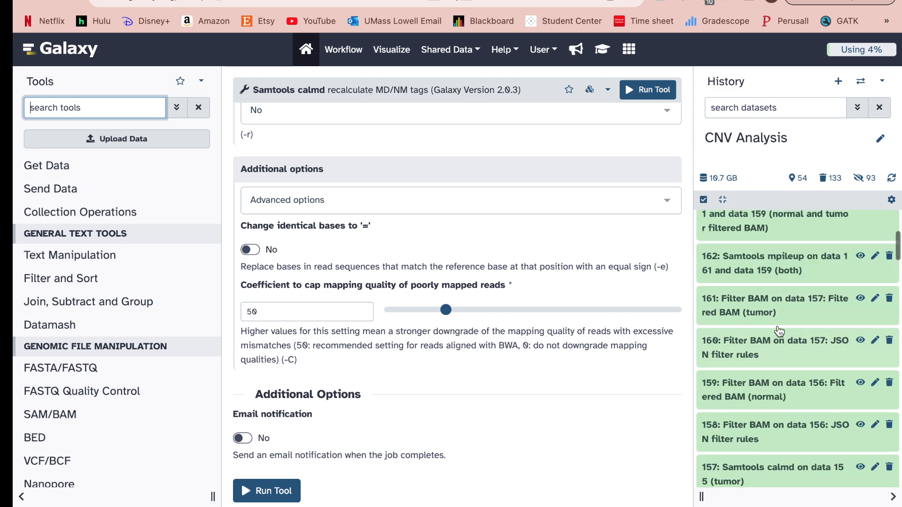
scroll(779, 332, down, 6)
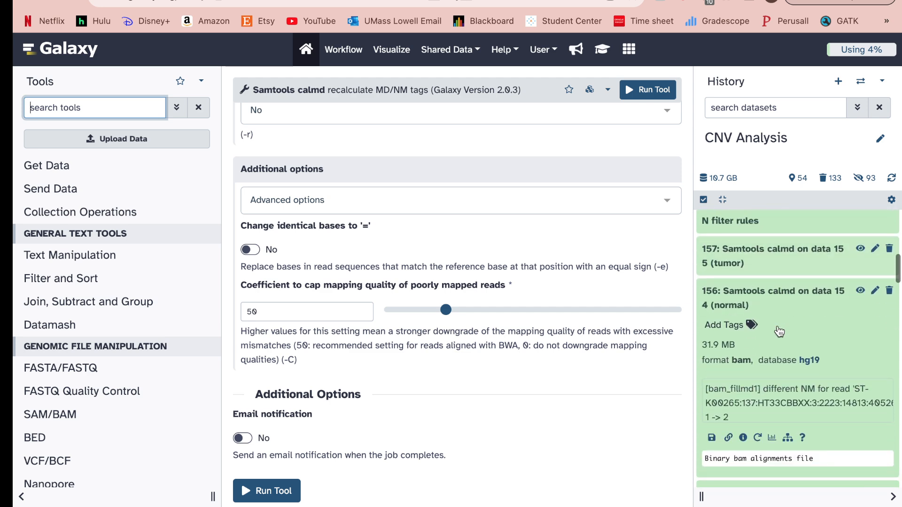
click(779, 297)
scroll(779, 297, up, 2)
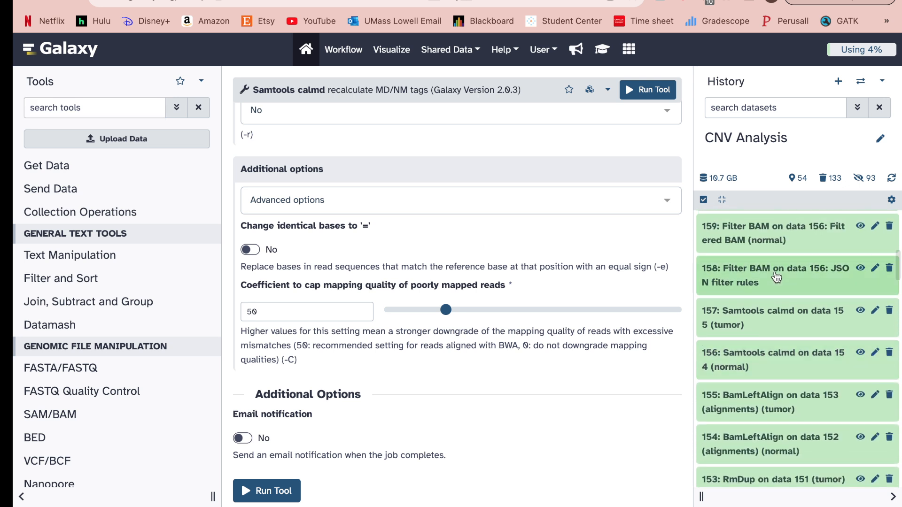
click(776, 277)
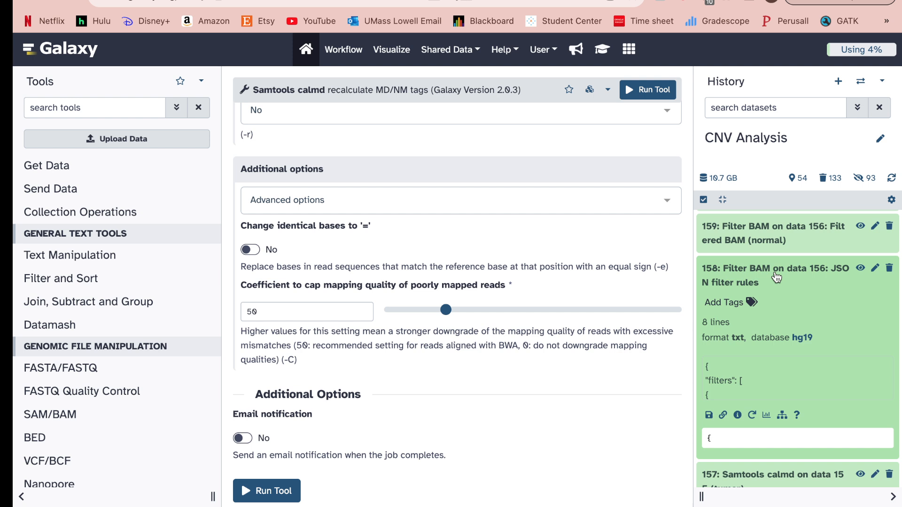
click(752, 415)
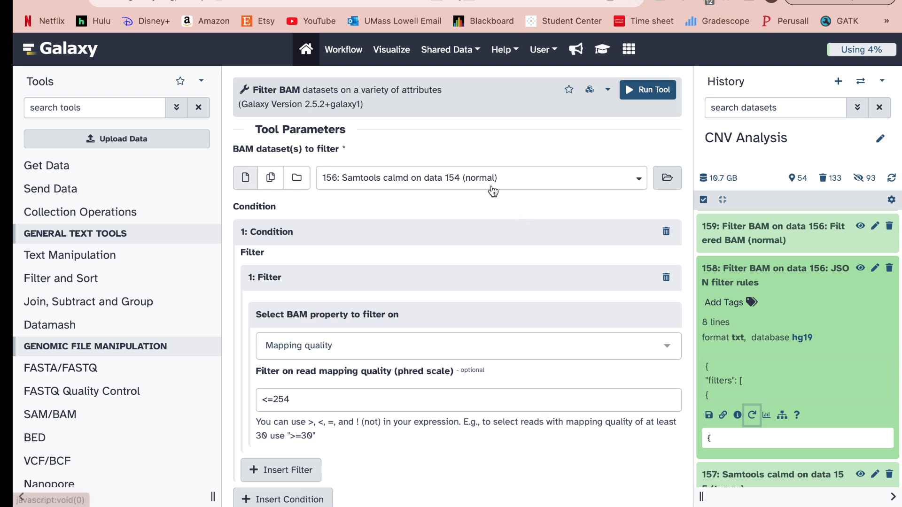
Review the Filter BAM mapping-quality <=254 rule, then collapse dataset 158.
scroll(490, 206, down, 1)
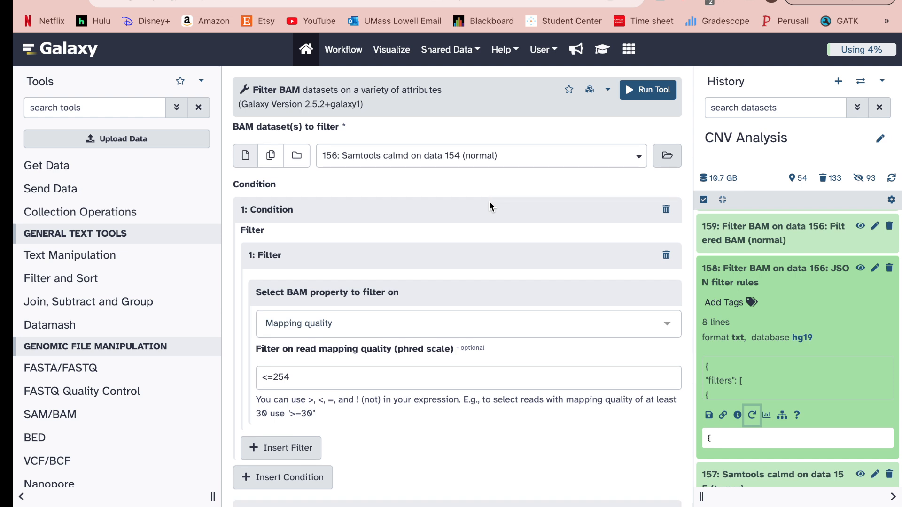
scroll(490, 206, down, 2)
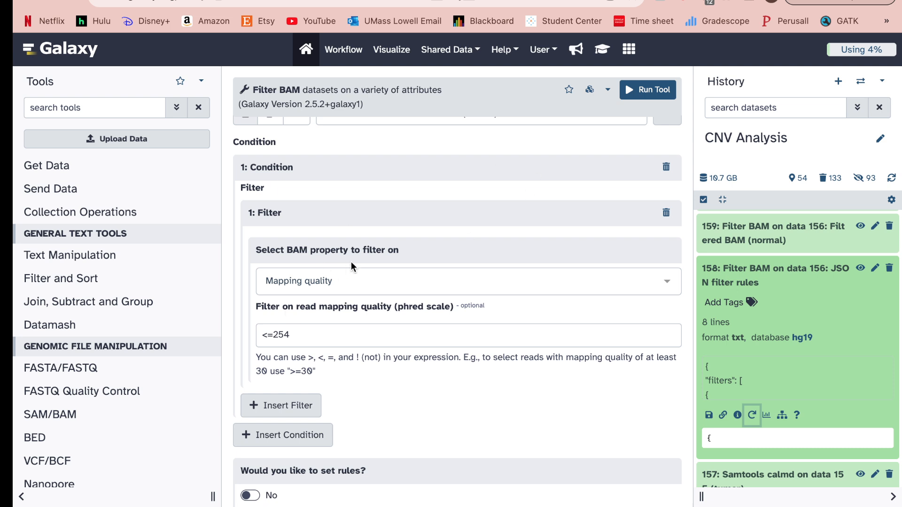
scroll(351, 262, up, 1)
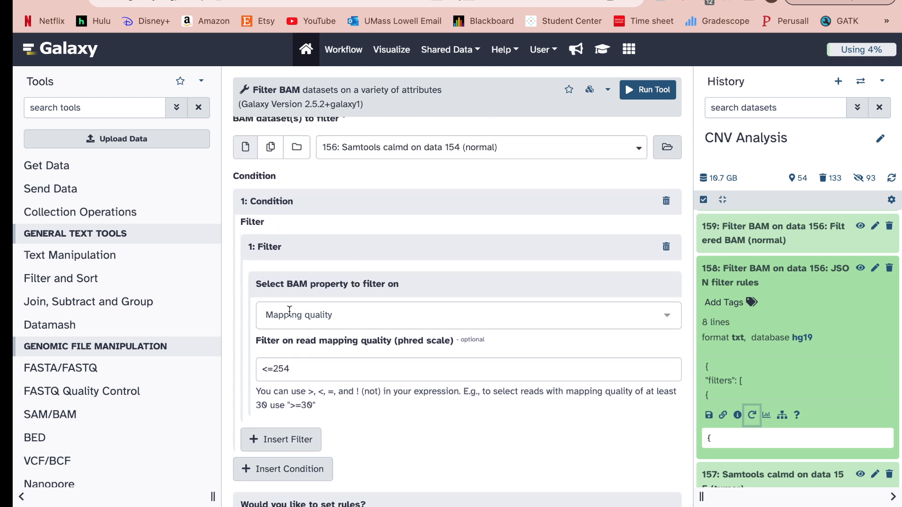
scroll(289, 311, down, 2)
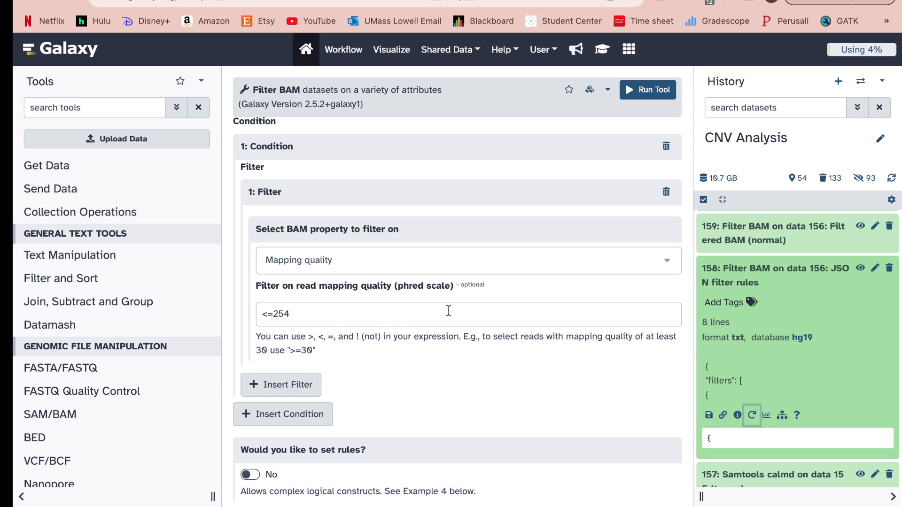
click(747, 277)
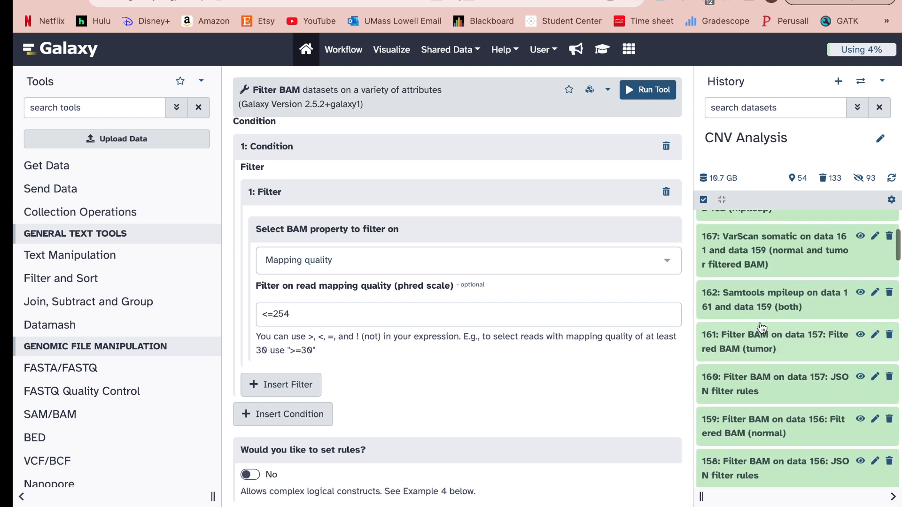
Expand Samtools mpileup dataset 162 and reload its settings.
click(745, 313)
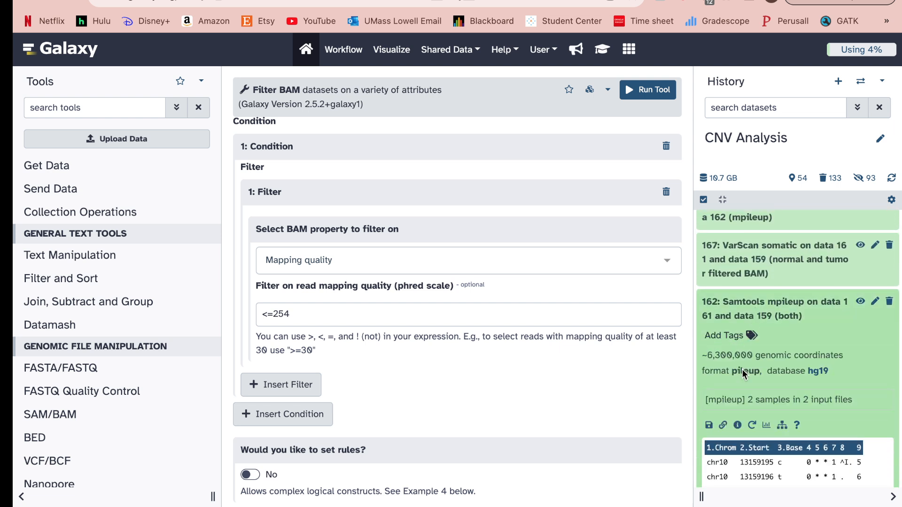
scroll(743, 370, down, 1)
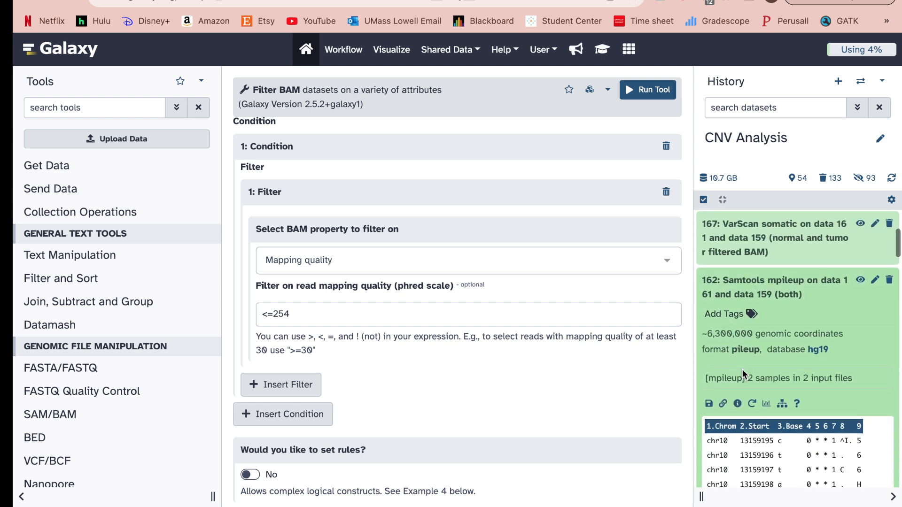
click(753, 399)
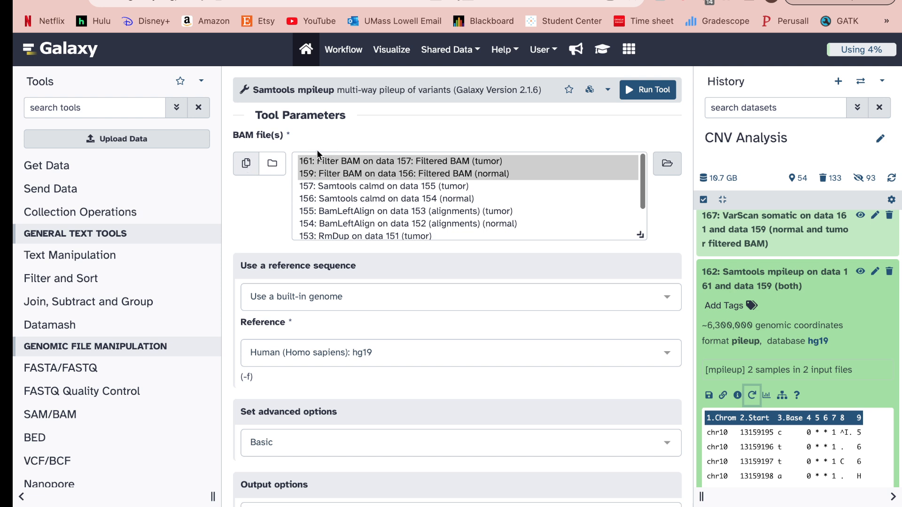
Review the mpileup settings (inputs 161 and 159, built-in hg19), then collapse dataset 162.
scroll(261, 191, down, 1)
scroll(261, 191, down, 3)
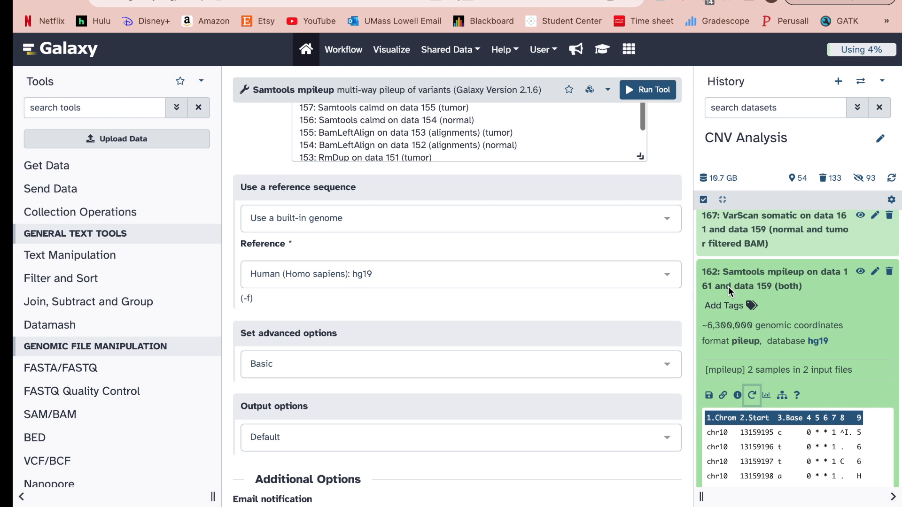
click(751, 280)
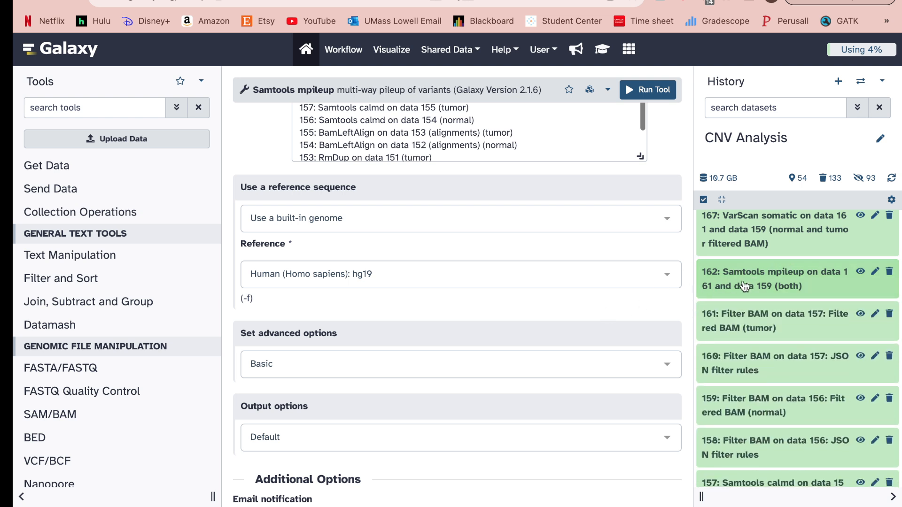
Expand VarScan copynumber dataset 170 and VarScan somatic dataset 167 (709-line hg19 VCF).
scroll(797, 283, up, 2)
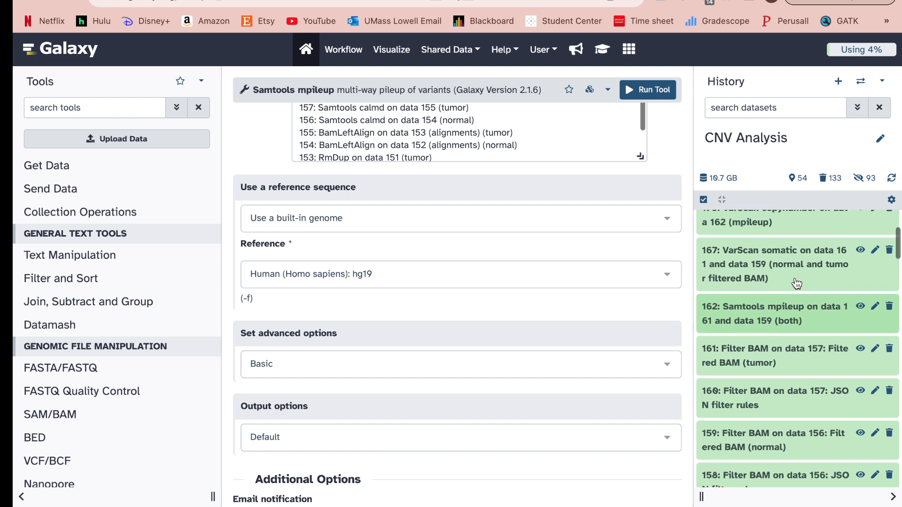
scroll(796, 283, up, 3)
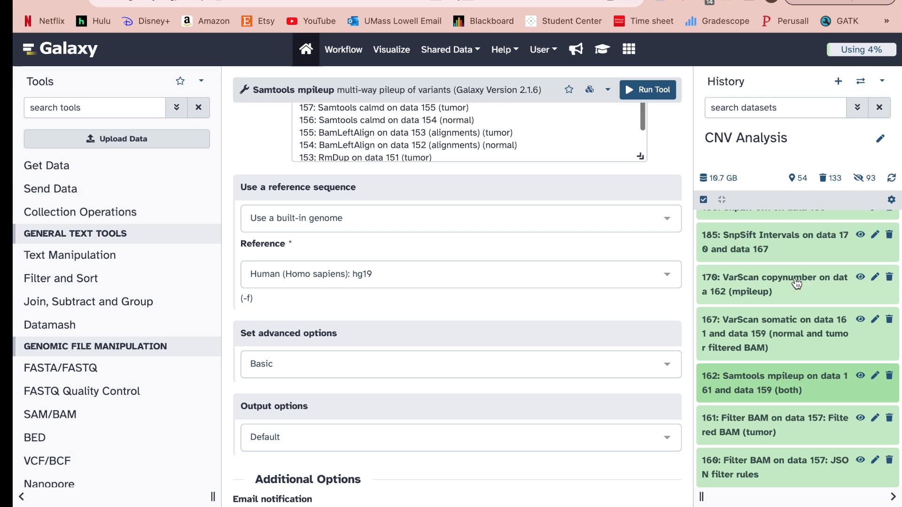
click(796, 282)
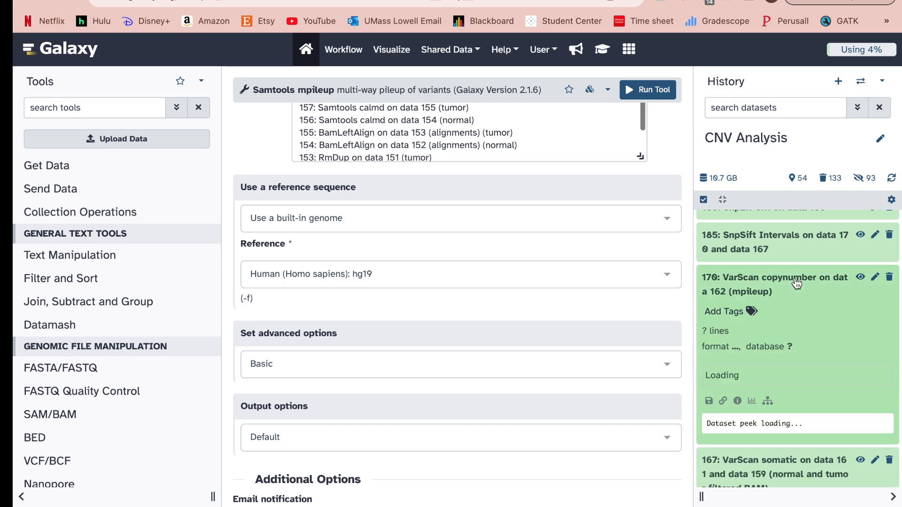
scroll(795, 288, down, 2)
scroll(793, 286, down, 3)
click(788, 334)
scroll(790, 353, down, 2)
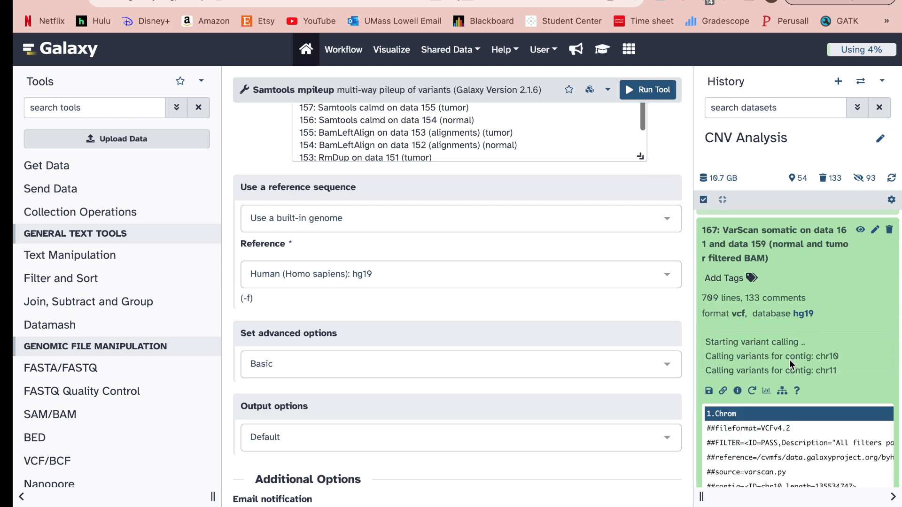
scroll(790, 359, down, 2)
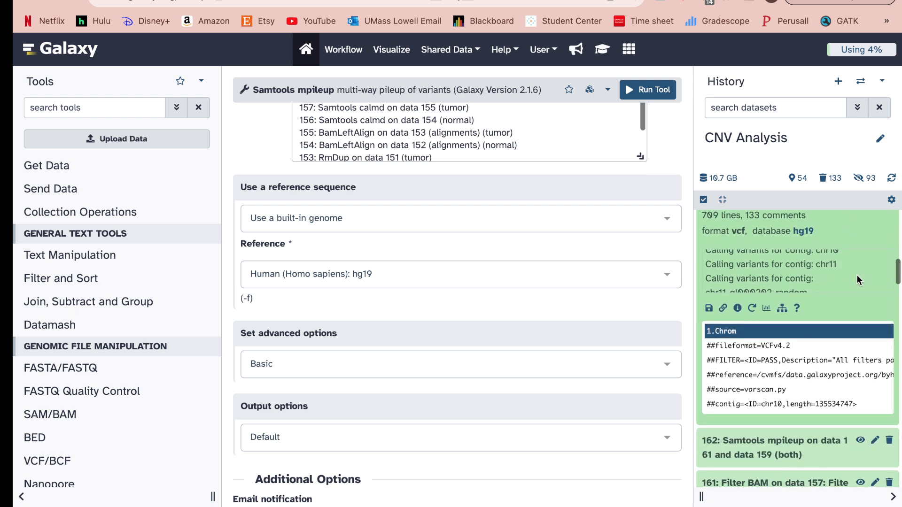
Review VarScan somatic settings (tumor purity 0.5, base quality 28, mapping quality 1), then collapse dataset 167.
click(752, 309)
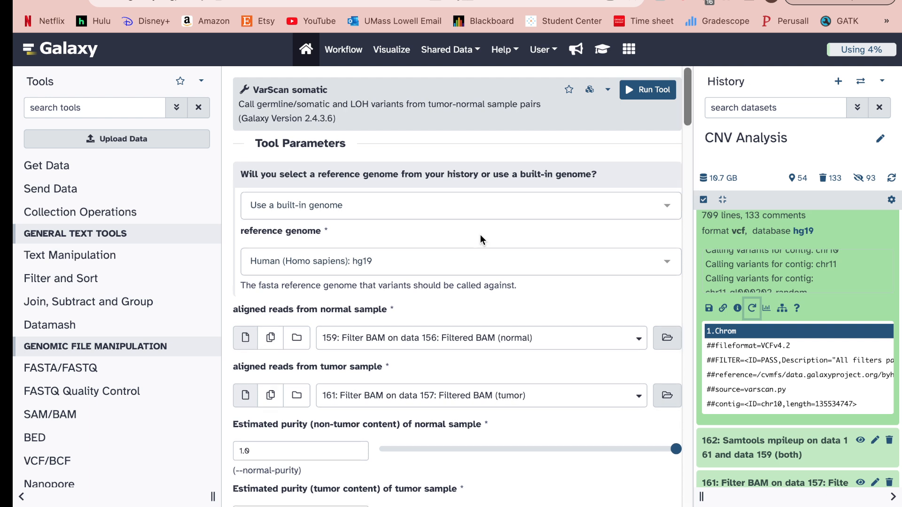
scroll(480, 235, down, 2)
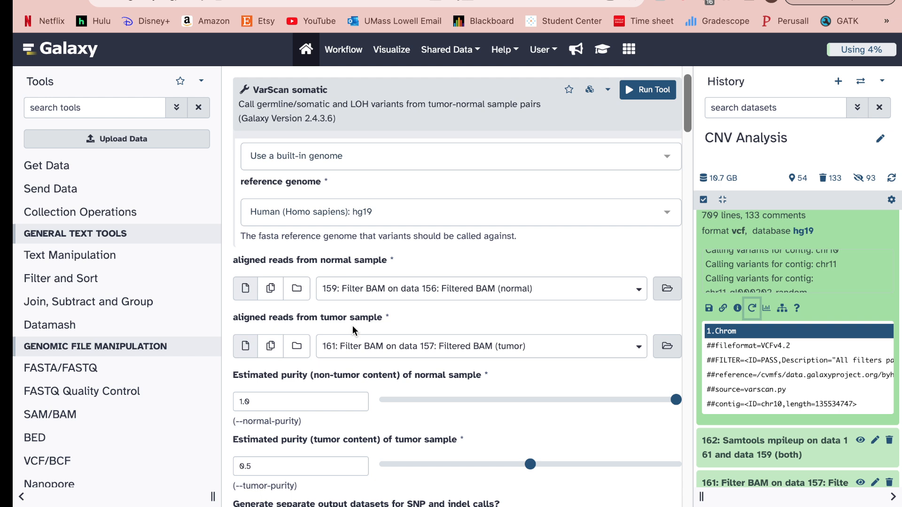
scroll(353, 326, down, 3)
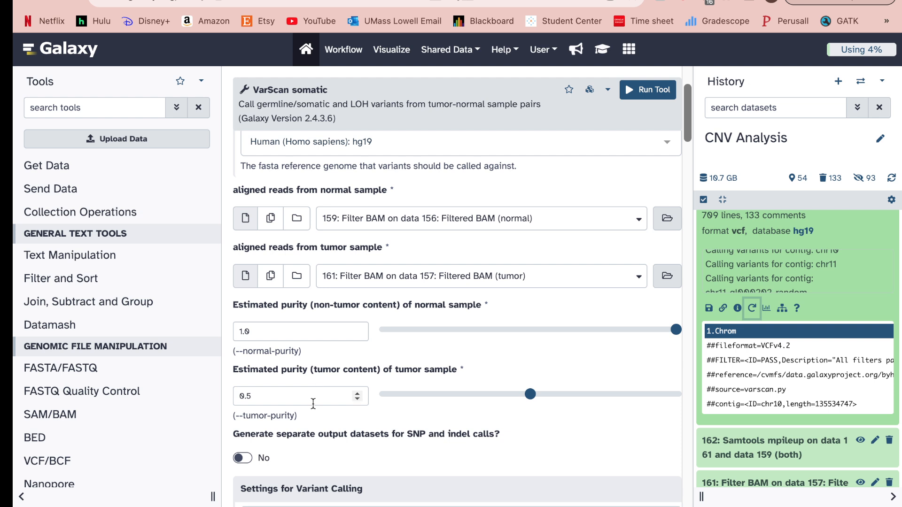
scroll(312, 403, down, 5)
scroll(314, 408, down, 2)
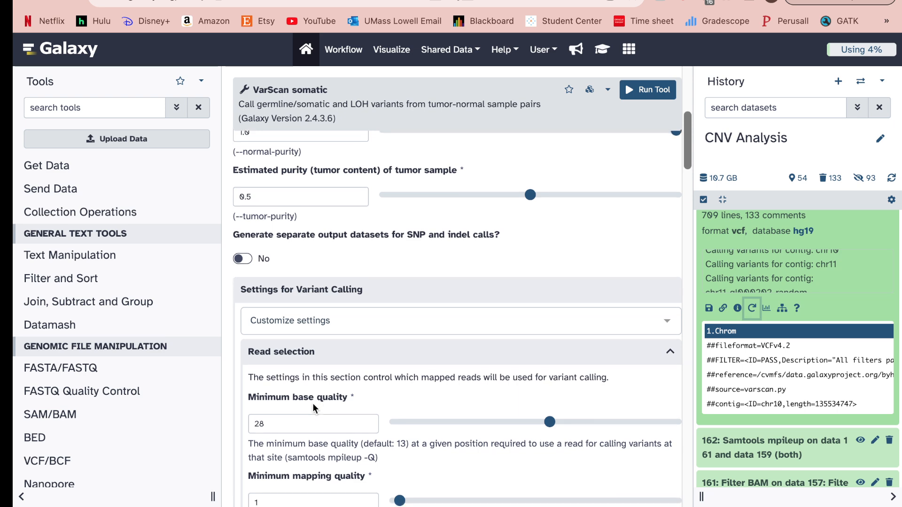
scroll(312, 403, down, 3)
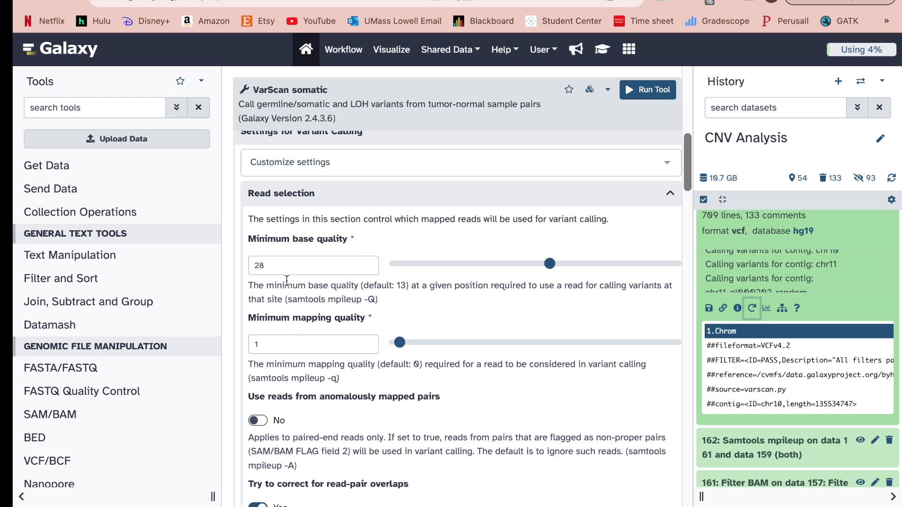
scroll(286, 280, down, 1)
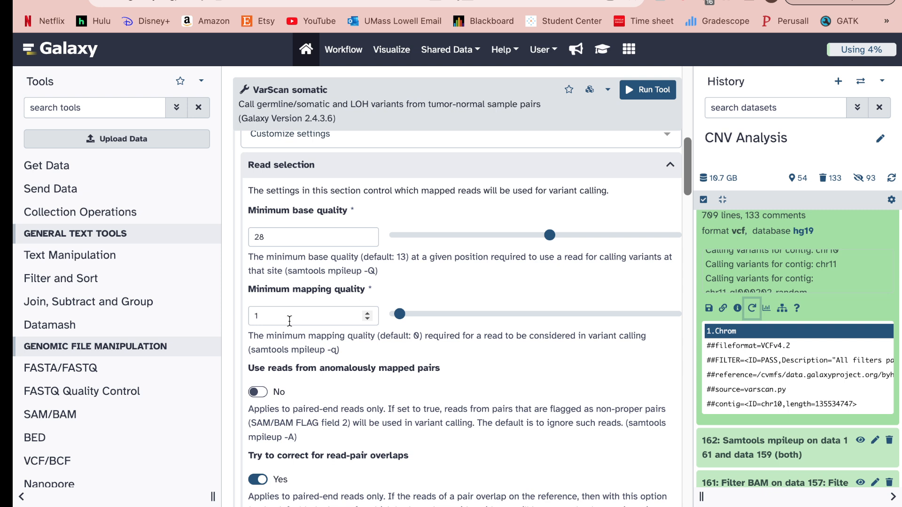
scroll(524, 286, up, 3)
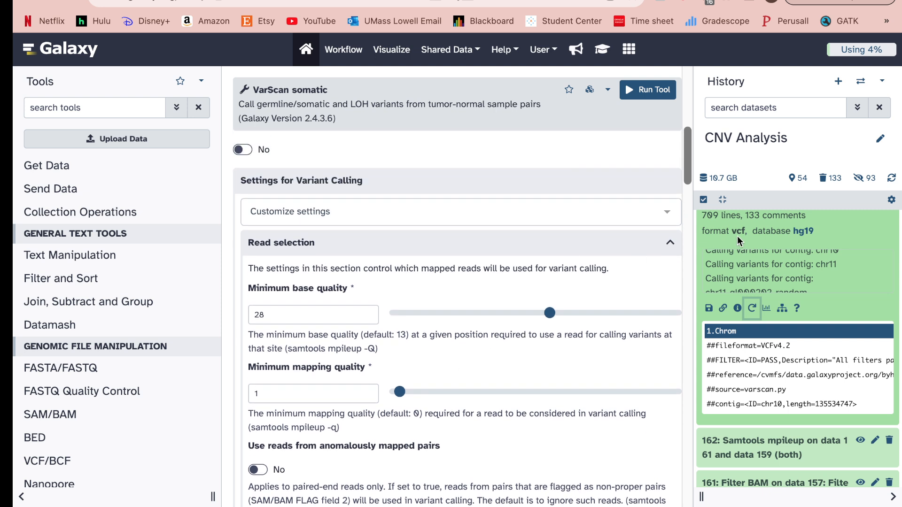
scroll(738, 235, up, 3)
scroll(737, 236, up, 1)
click(757, 256)
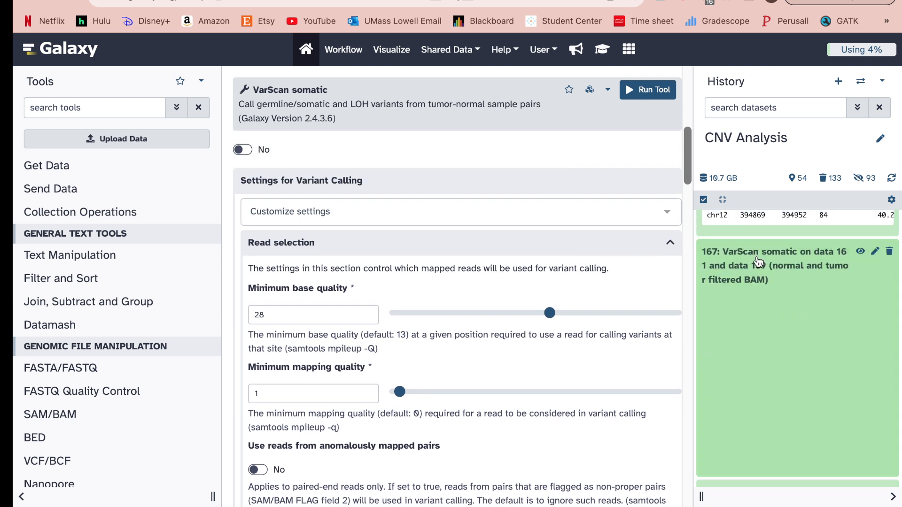
Preview dataset 167's VCF and scroll through its chr12 variants and REF, ALT, FILTER columns.
click(860, 252)
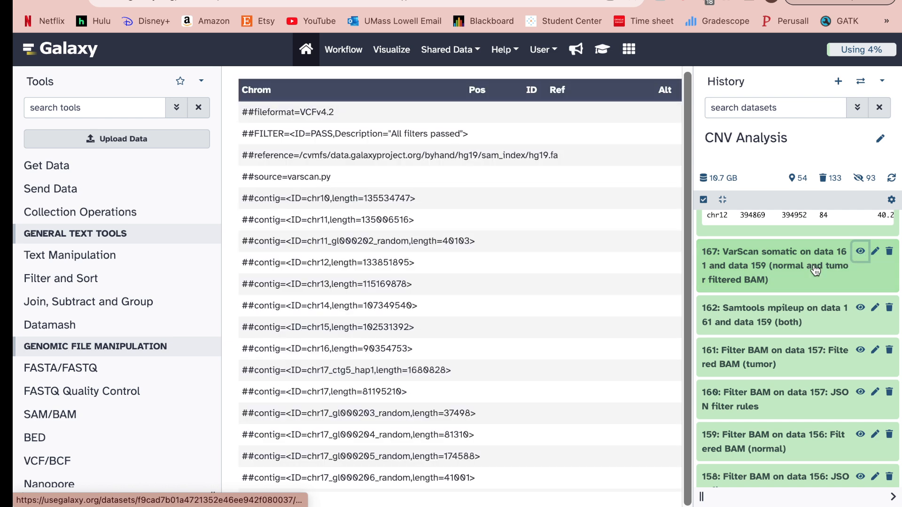
scroll(534, 353, down, 8)
scroll(534, 354, down, 15)
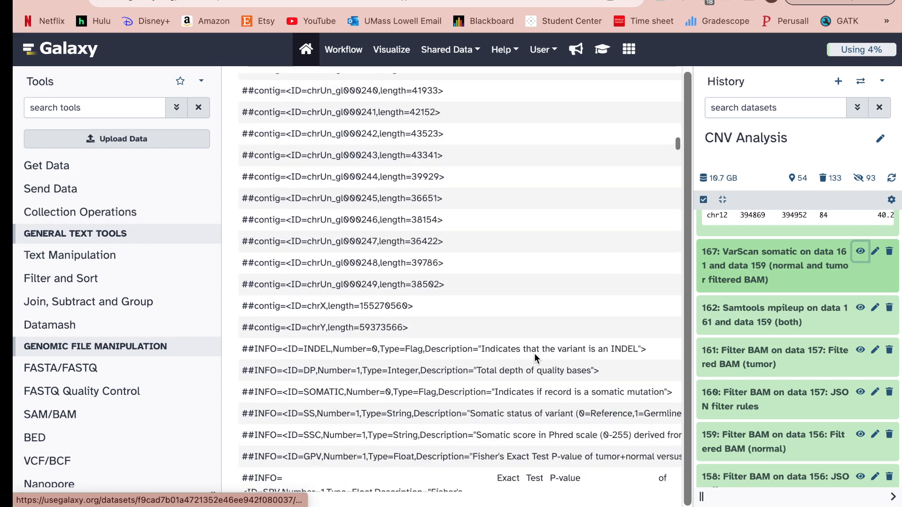
scroll(534, 354, down, 10)
scroll(535, 357, up, 12)
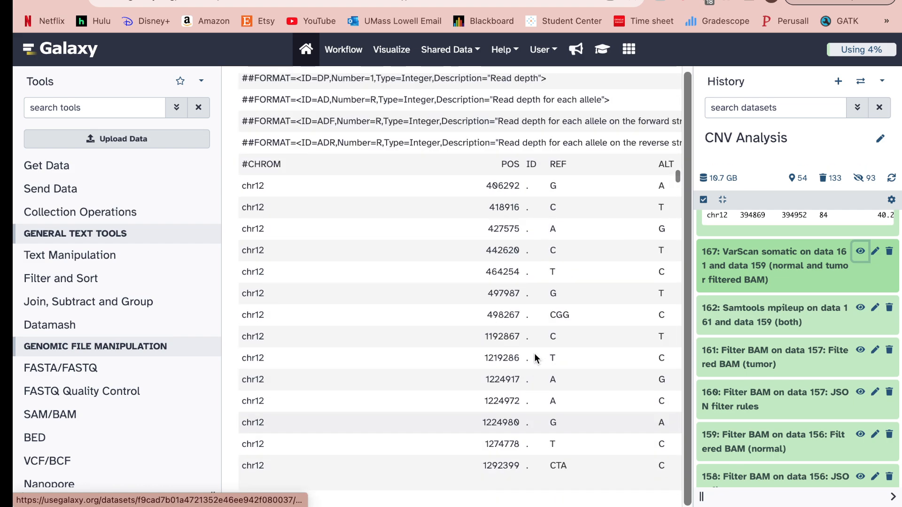
scroll(535, 358, right, 5)
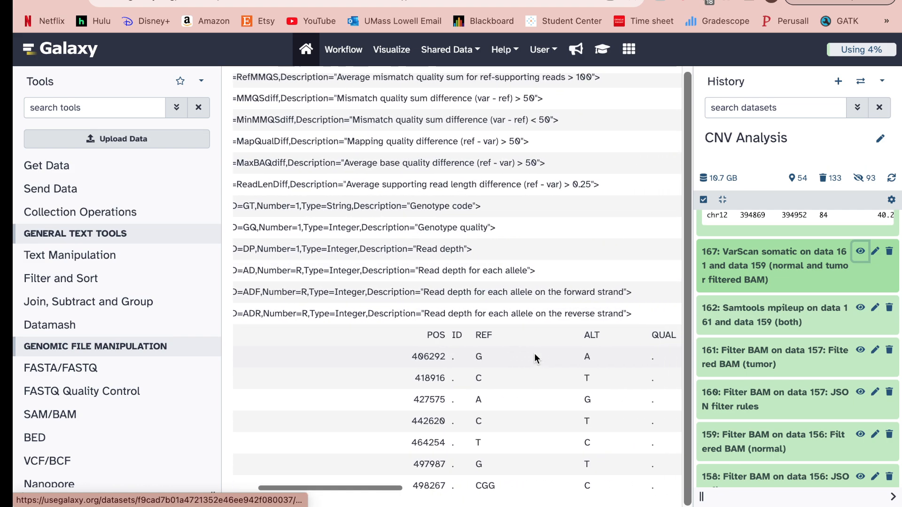
scroll(535, 353, right, 8)
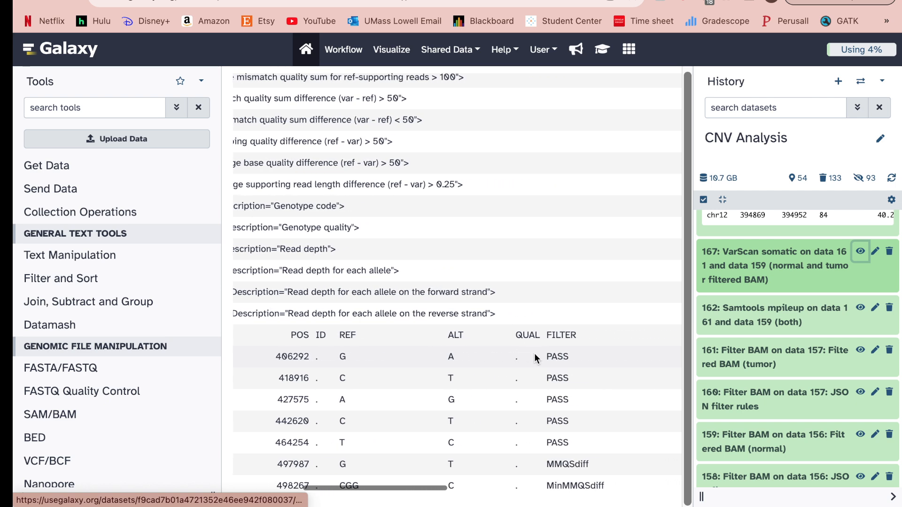
scroll(535, 354, right, 10)
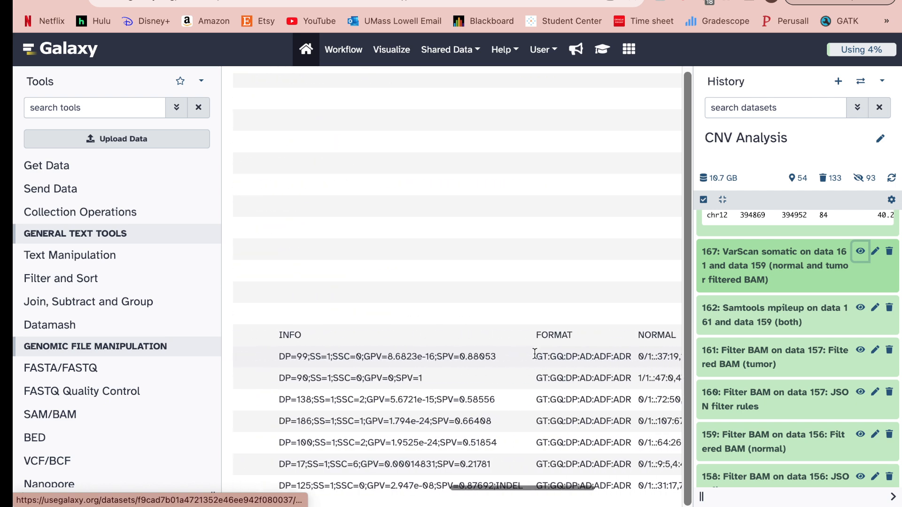
scroll(534, 353, right, 3)
scroll(534, 354, left, 15)
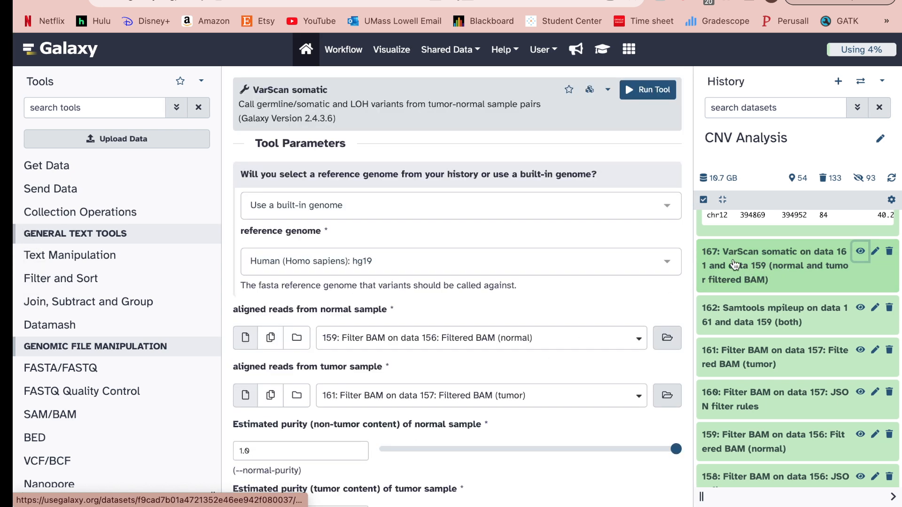
Return from the VCF preview and reopen the run settings of VarScan copynumber dataset 170.
scroll(777, 285, up, 3)
scroll(776, 285, up, 5)
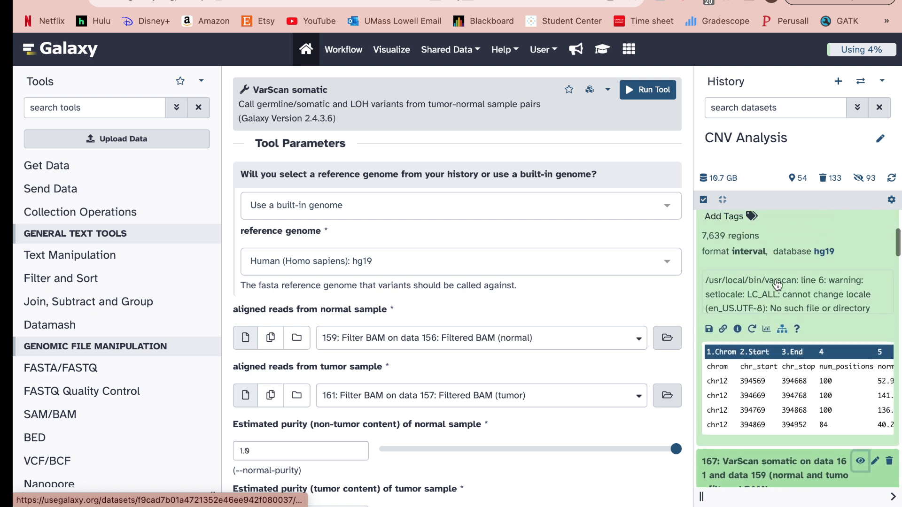
scroll(776, 293, down, 1)
click(752, 393)
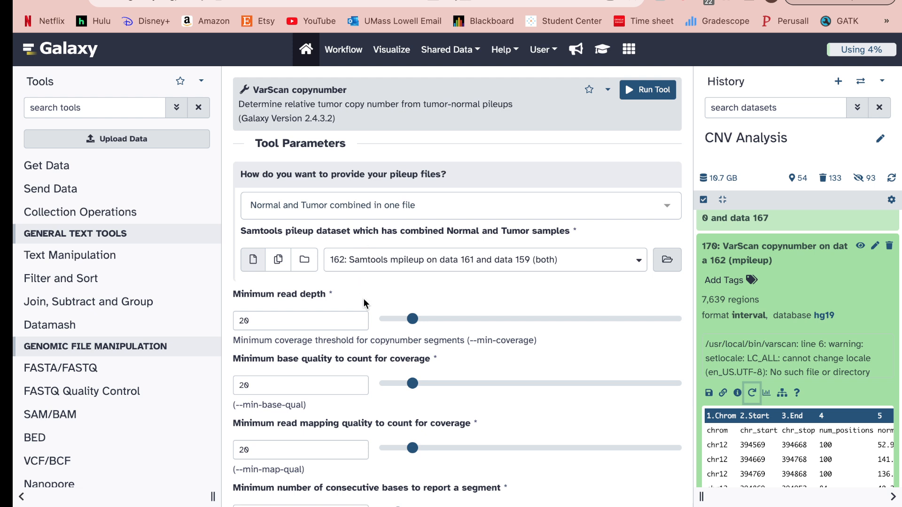
Review the VarScan copynumber settings (pileup 162, minimum depth and qualities 20) and collapse dataset 170.
scroll(362, 298, down, 2)
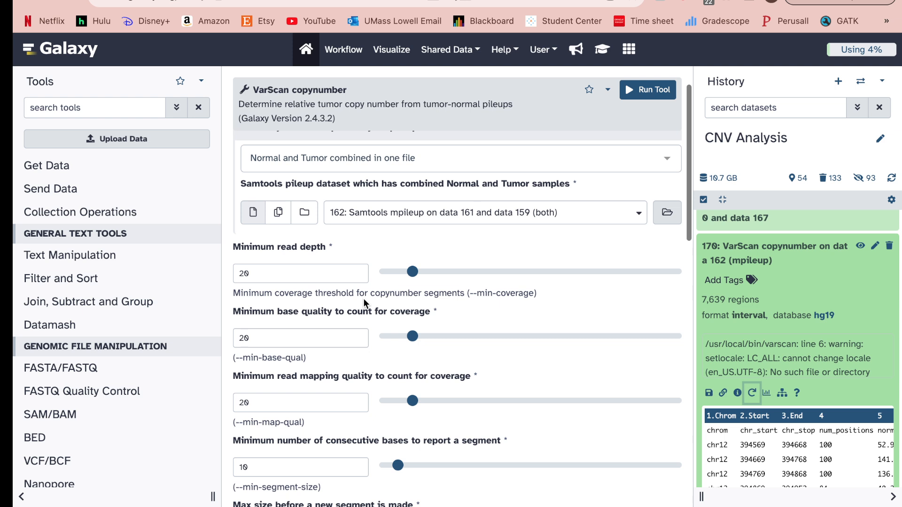
scroll(365, 376, up, 1)
scroll(358, 303, up, 1)
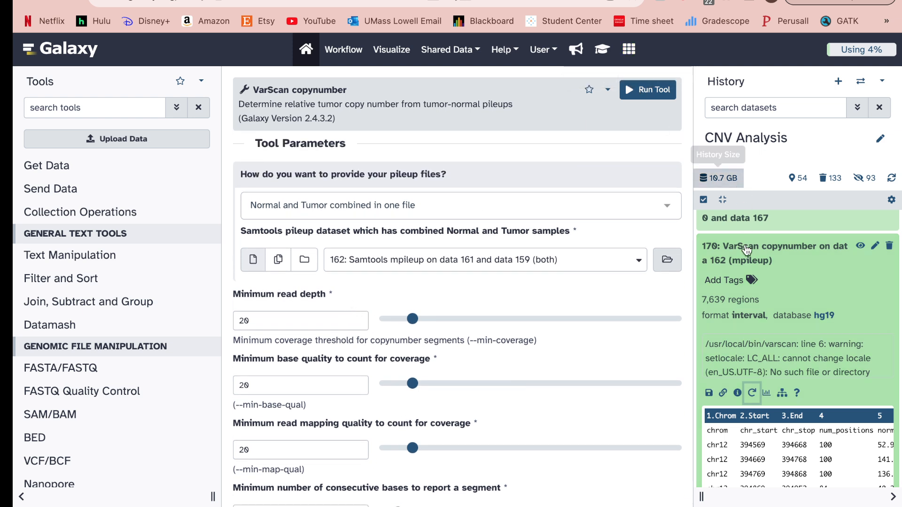
click(756, 261)
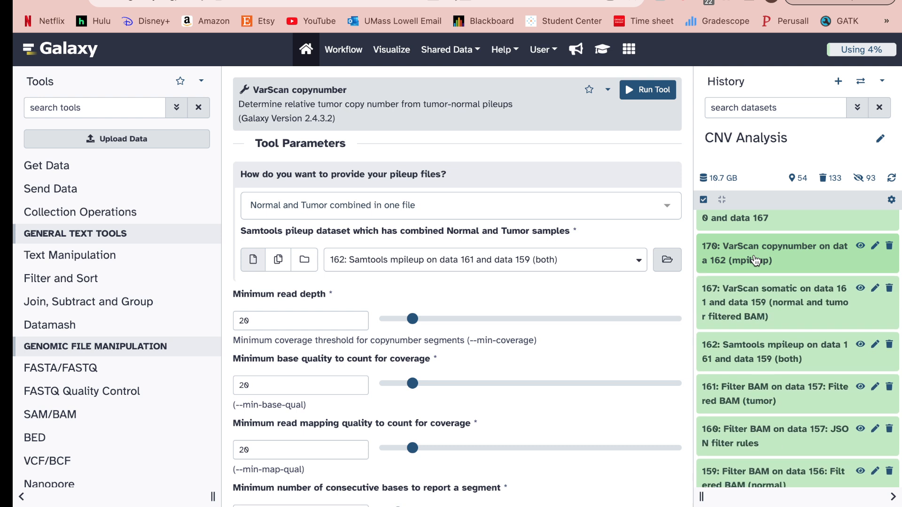
Expand SnpSift Intervals dataset 185 in the history and reopen its run settings.
scroll(755, 260, up, 2)
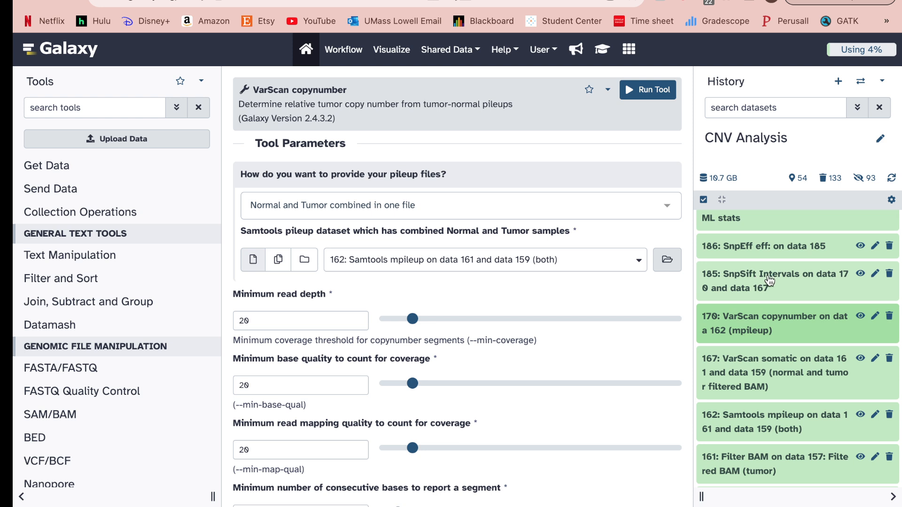
click(769, 281)
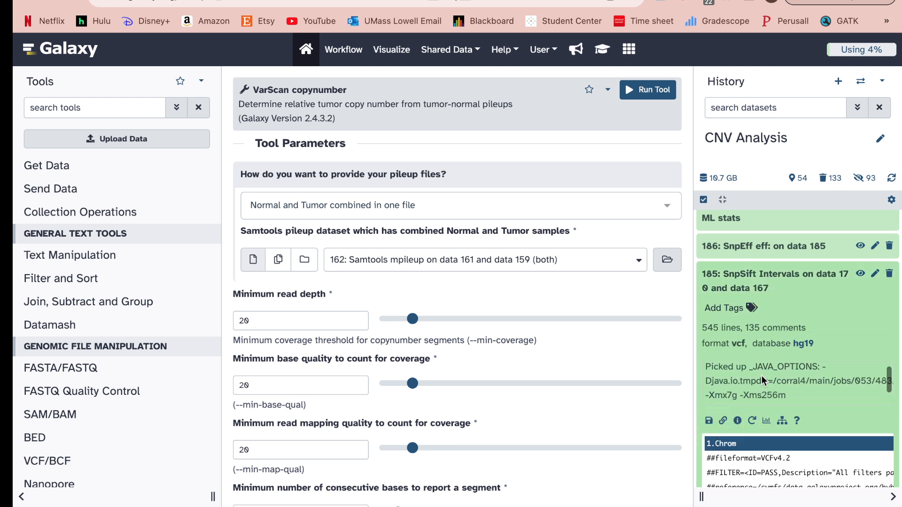
click(755, 424)
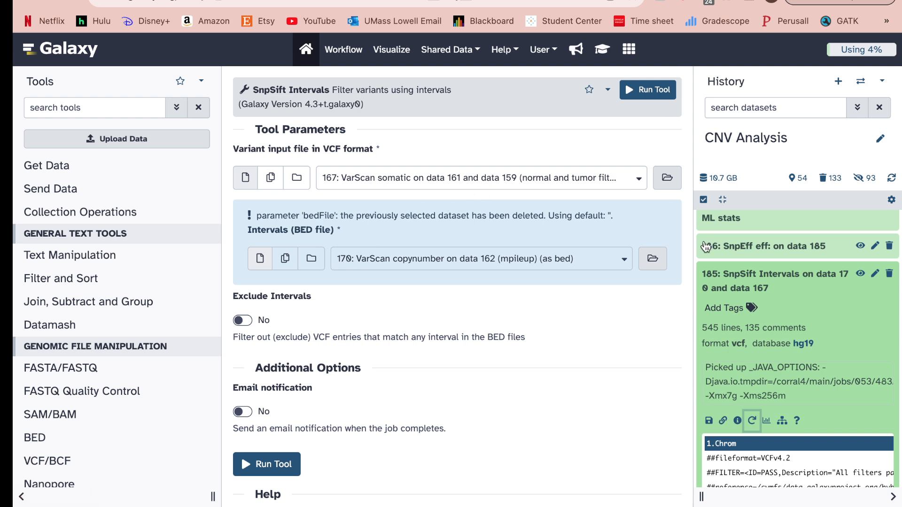
Expand SnpEff eff dataset 186 in the history and reopen its run settings.
scroll(726, 276, up, 1)
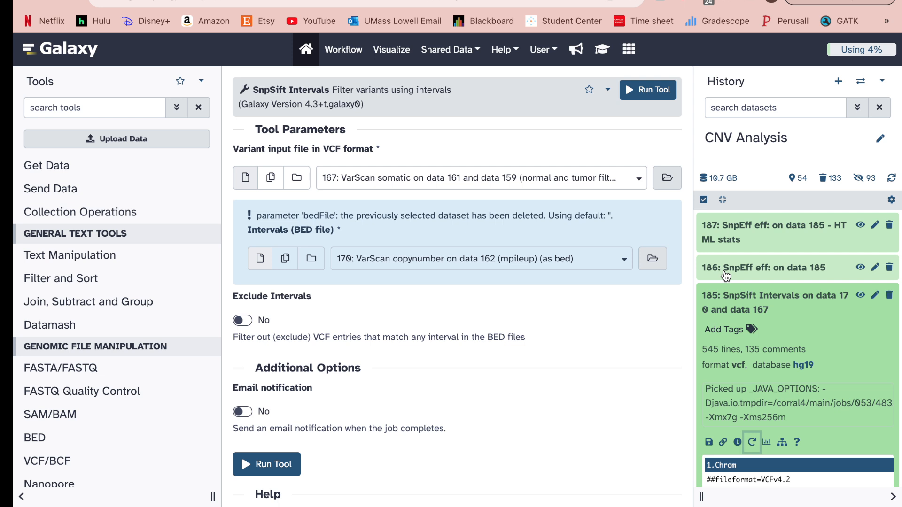
click(726, 277)
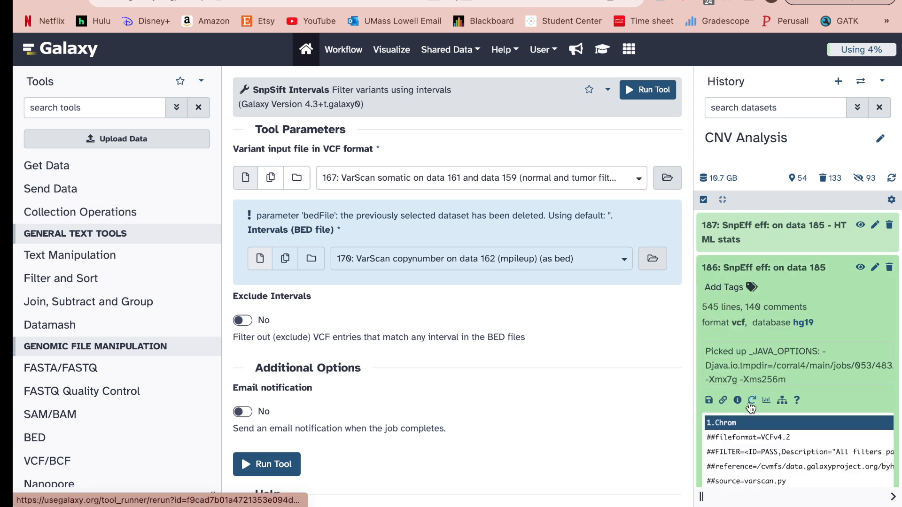
click(751, 402)
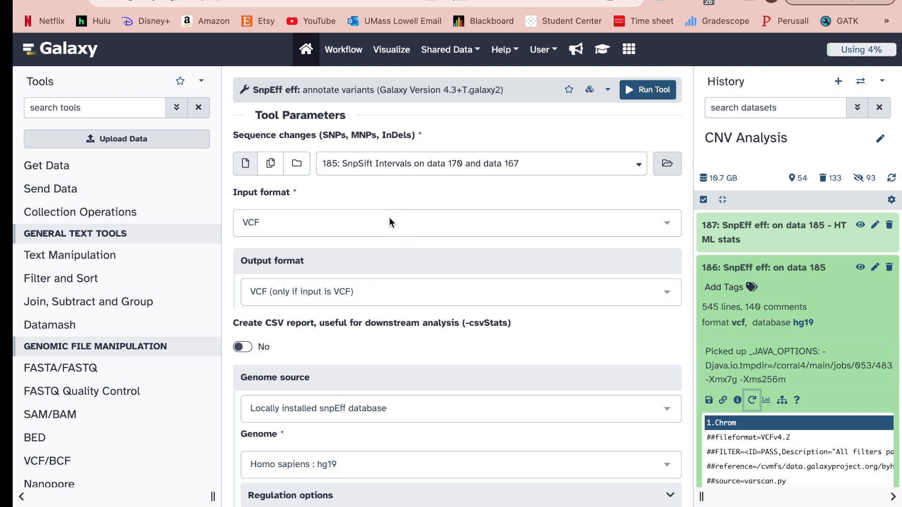
Check the SnpEff eff form (input 185, VCF, hg19), collapse dataset 186, and view dataset 187's HTML stats.
scroll(357, 292, down, 3)
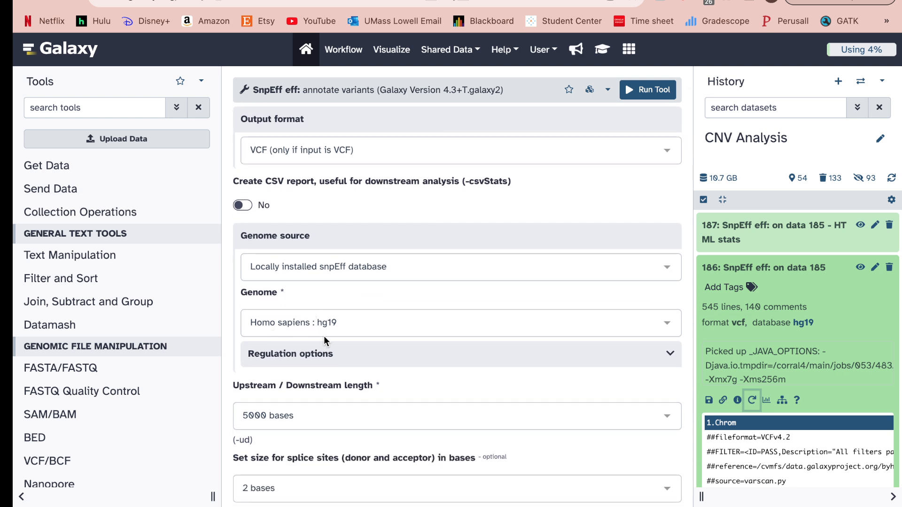
scroll(323, 336, up, 3)
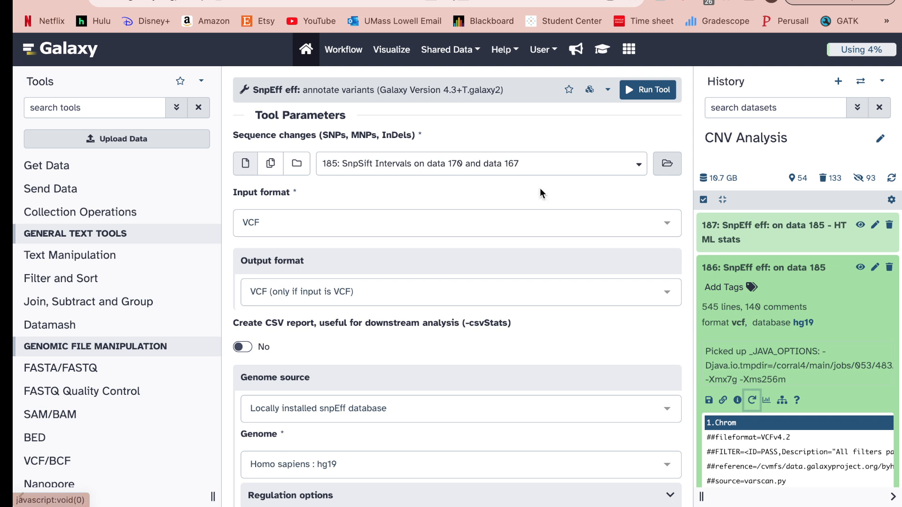
click(777, 270)
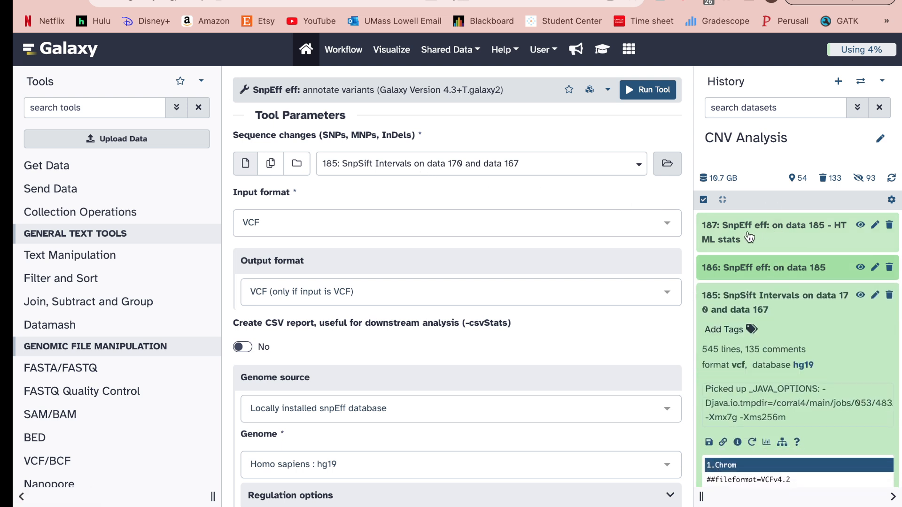
click(860, 229)
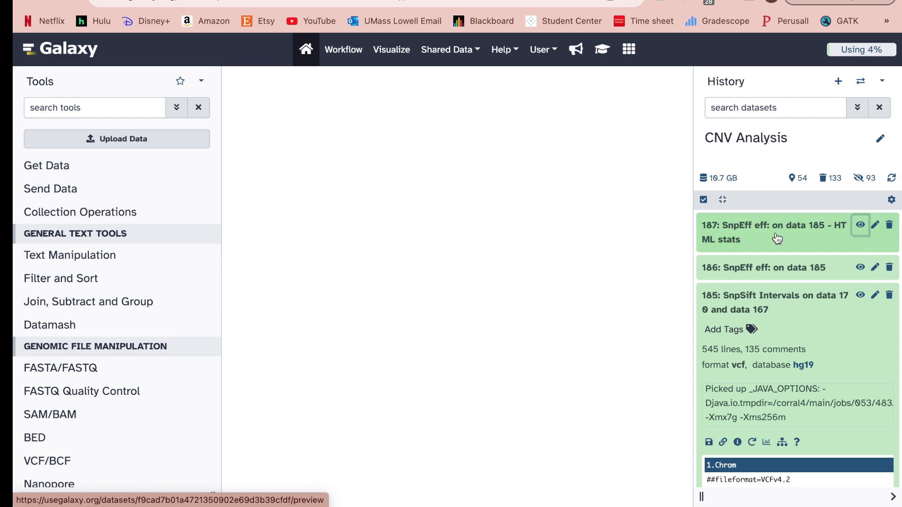
Read through dataset 187's SnpEff stats report, then open the 'Details by gene' tab-separated table.
scroll(295, 289, down, 2)
scroll(294, 289, down, 15)
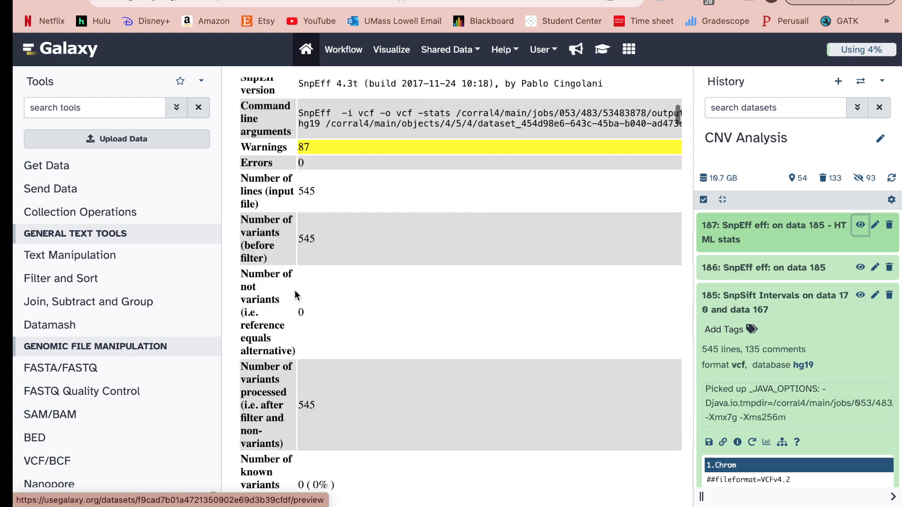
scroll(294, 289, up, 1)
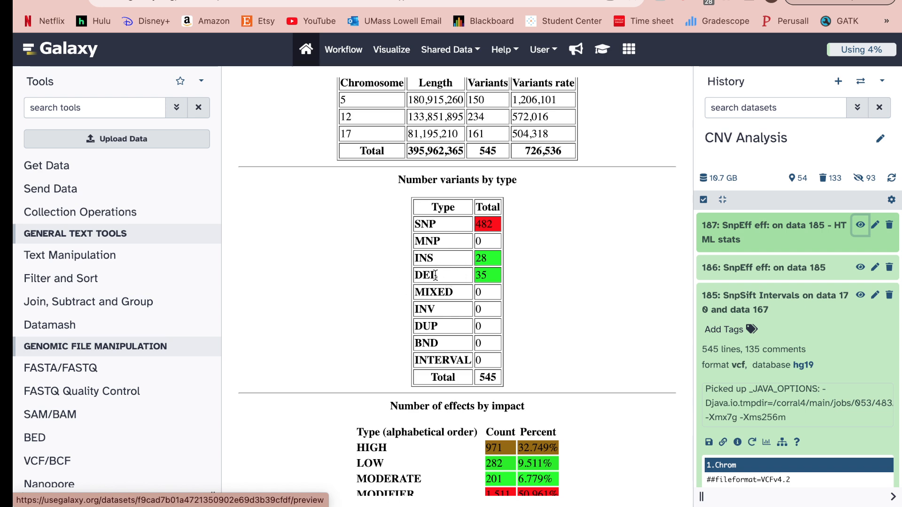
scroll(436, 274, down, 1)
scroll(435, 275, down, 12)
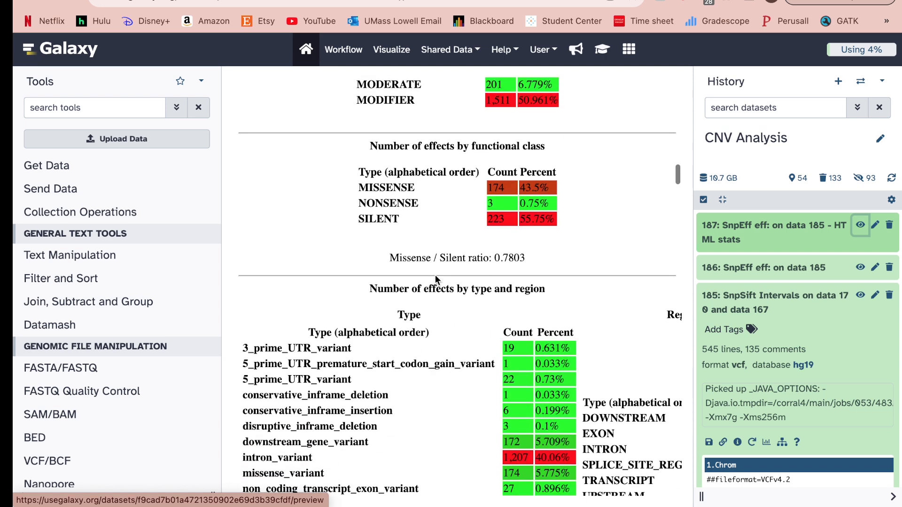
scroll(435, 274, down, 1)
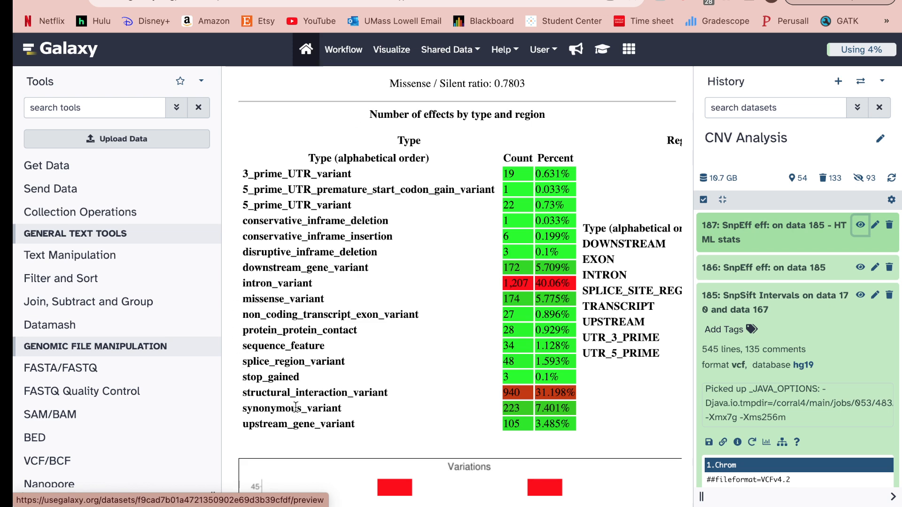
scroll(348, 438, down, 6)
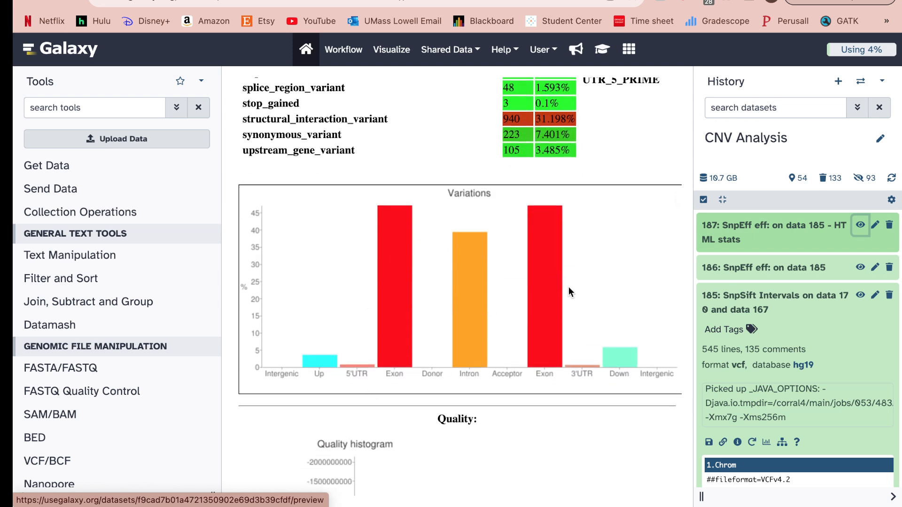
scroll(450, 334, down, 8)
scroll(450, 334, down, 8)
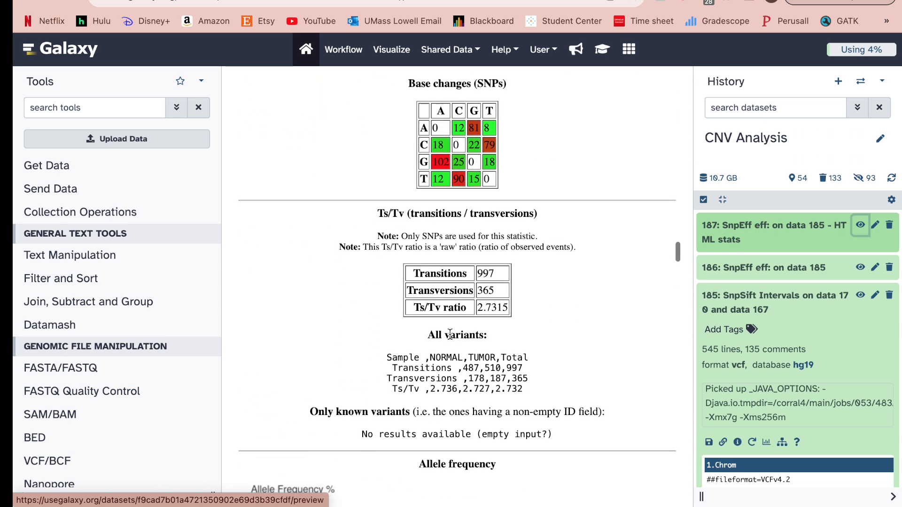
scroll(449, 334, down, 7)
scroll(450, 334, down, 1)
scroll(436, 202, down, 9)
scroll(436, 202, down, 13)
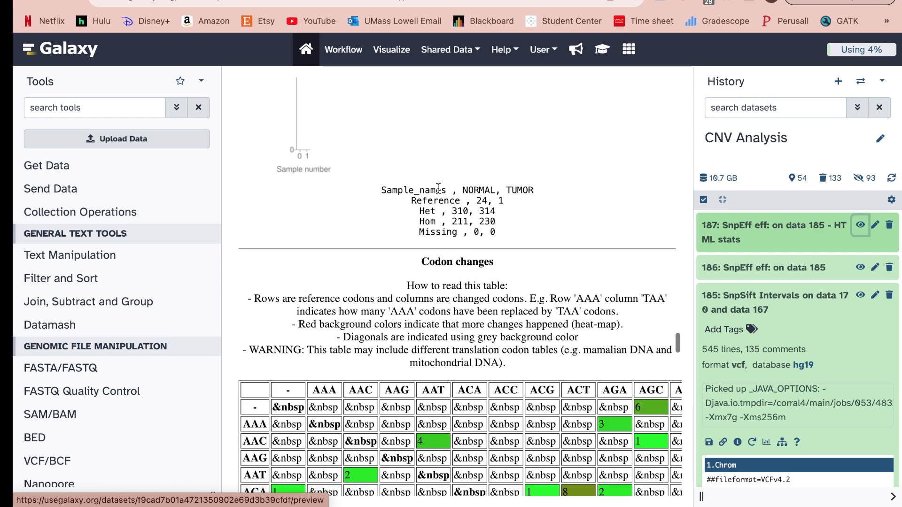
scroll(438, 188, down, 4)
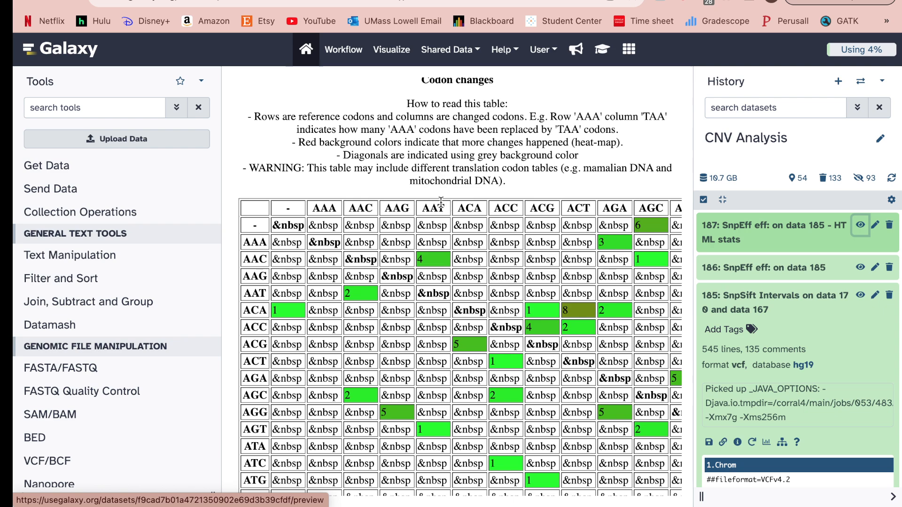
scroll(441, 202, down, 12)
scroll(435, 221, down, 12)
scroll(435, 221, down, 10)
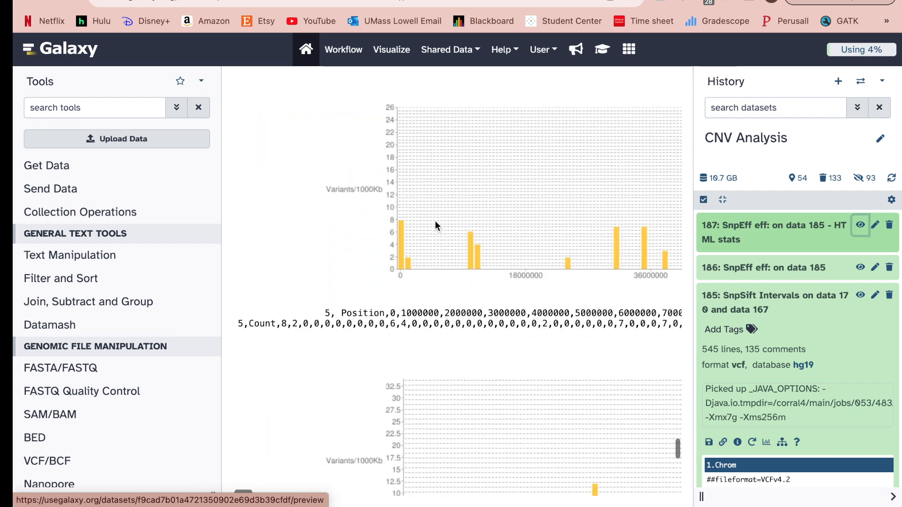
scroll(435, 221, up, 3)
scroll(435, 221, down, 12)
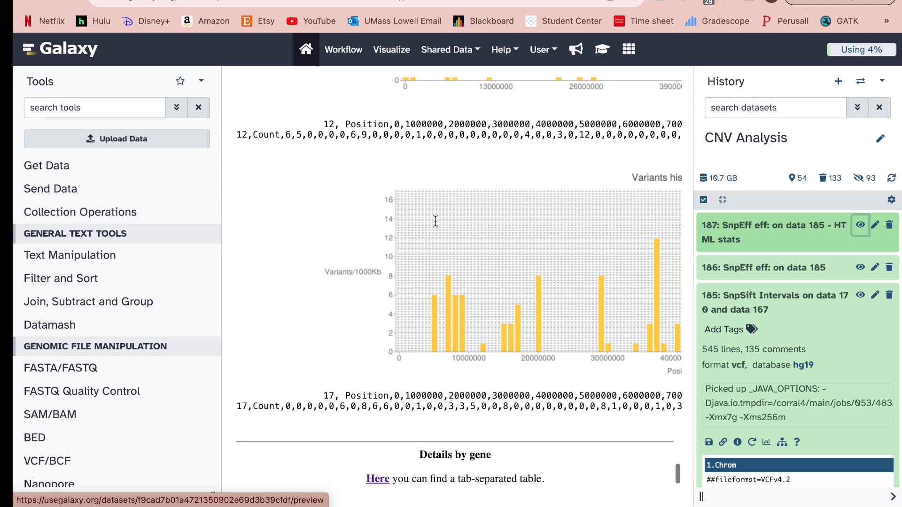
scroll(410, 281, up, 15)
scroll(410, 284, up, 20)
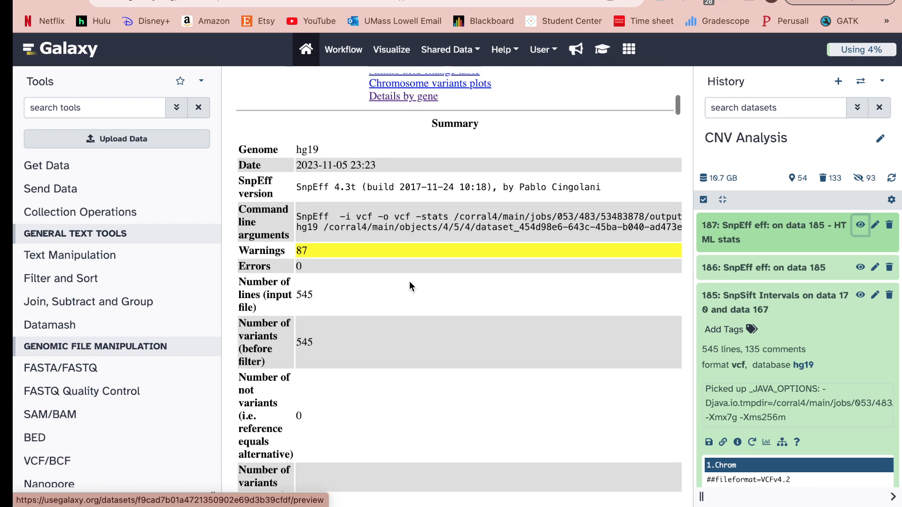
scroll(410, 281, down, 10)
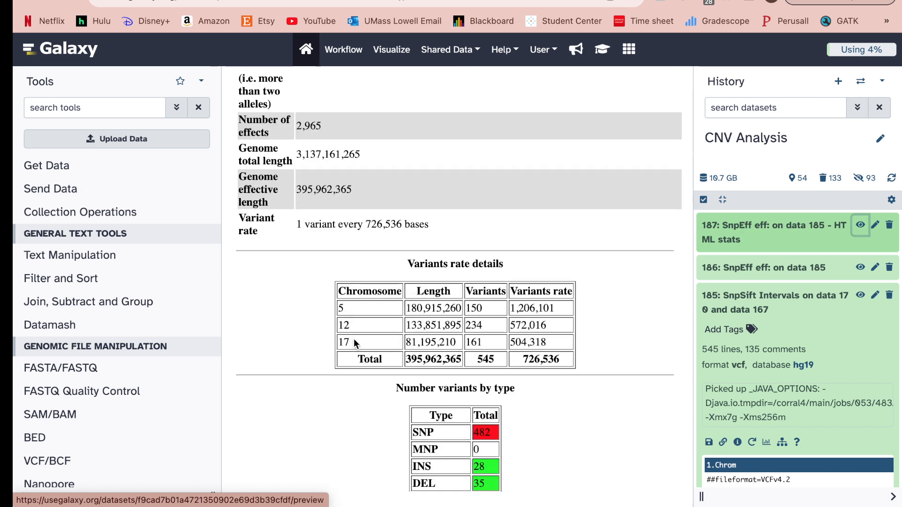
scroll(300, 349, down, 10)
scroll(300, 351, down, 15)
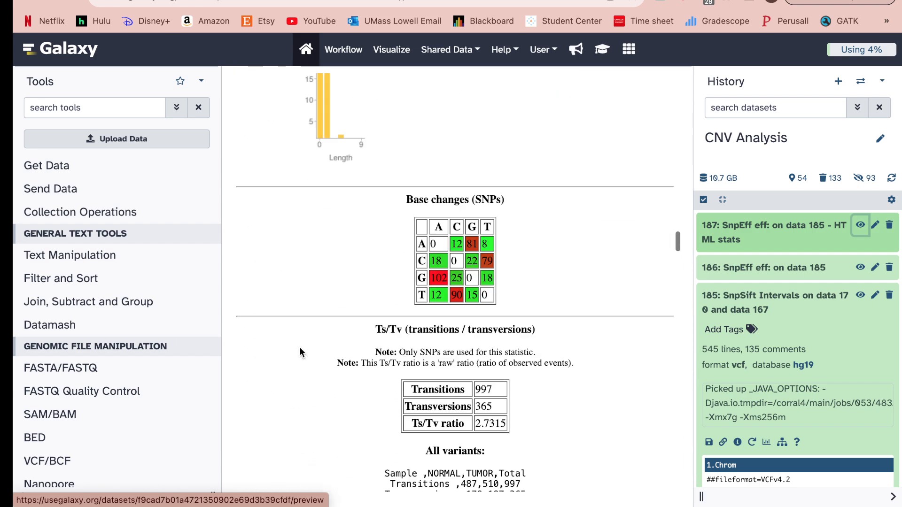
scroll(301, 353, down, 20)
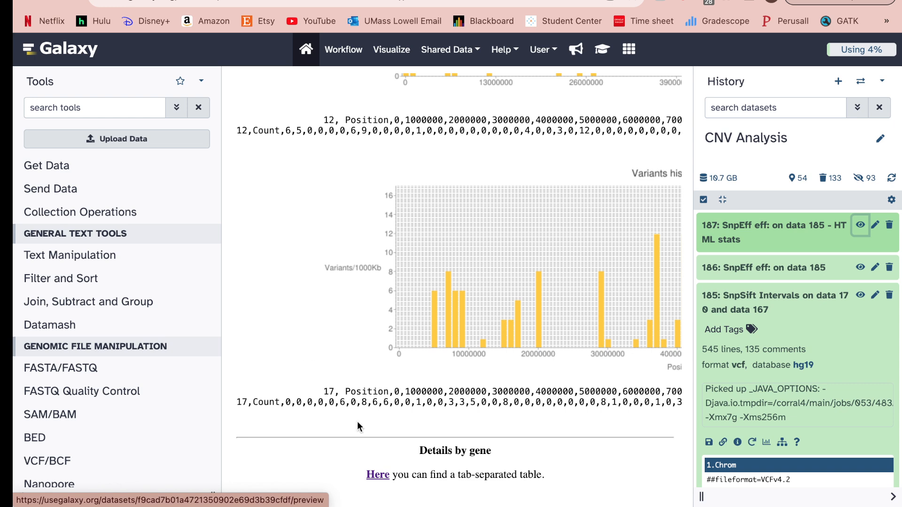
click(377, 474)
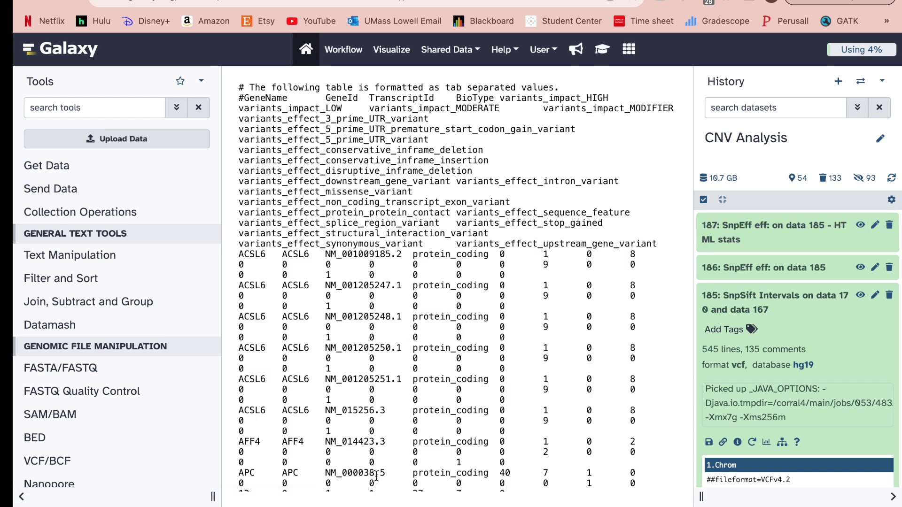
Scroll the per-gene table to read ACSL6, AFF4 and APC transcripts with their impact counts.
scroll(376, 476, down, 1)
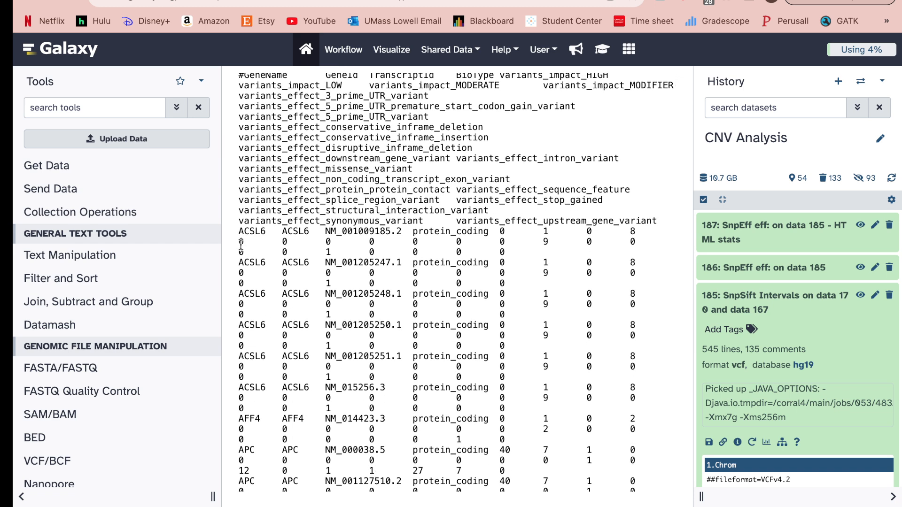